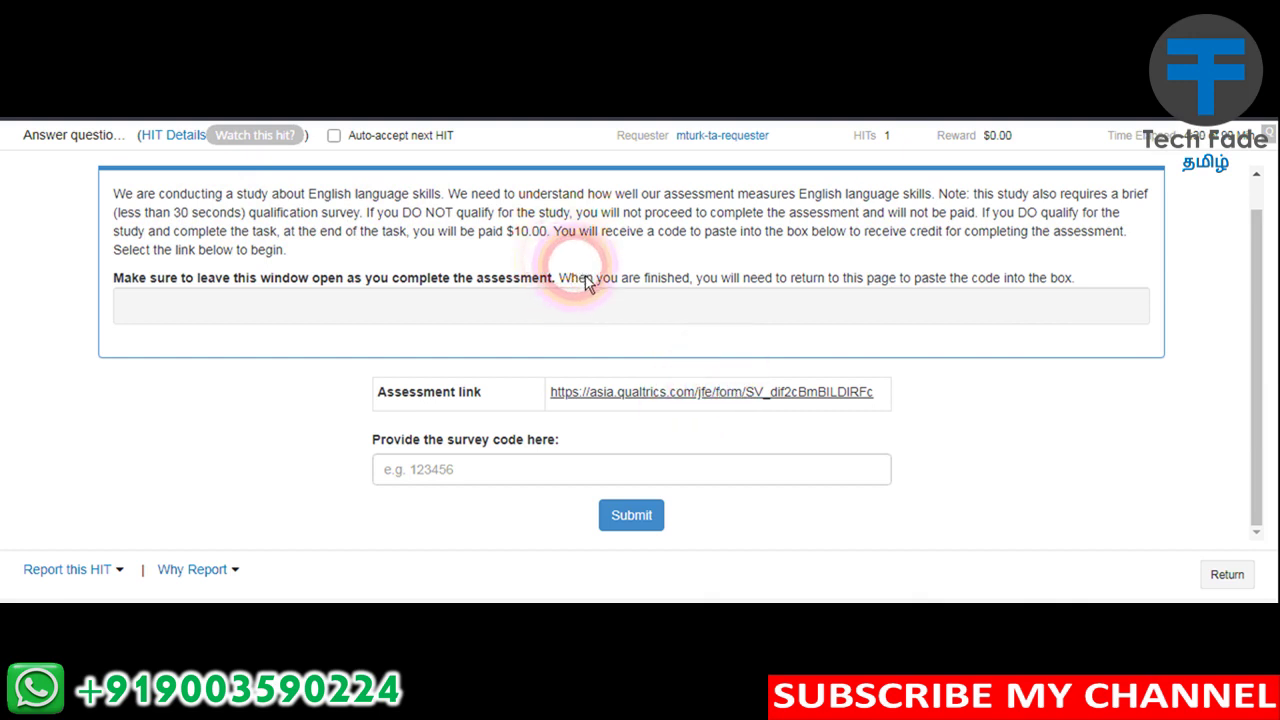
Review the HIT details for the English language skills task and open its assessment link.
left_click(172, 135)
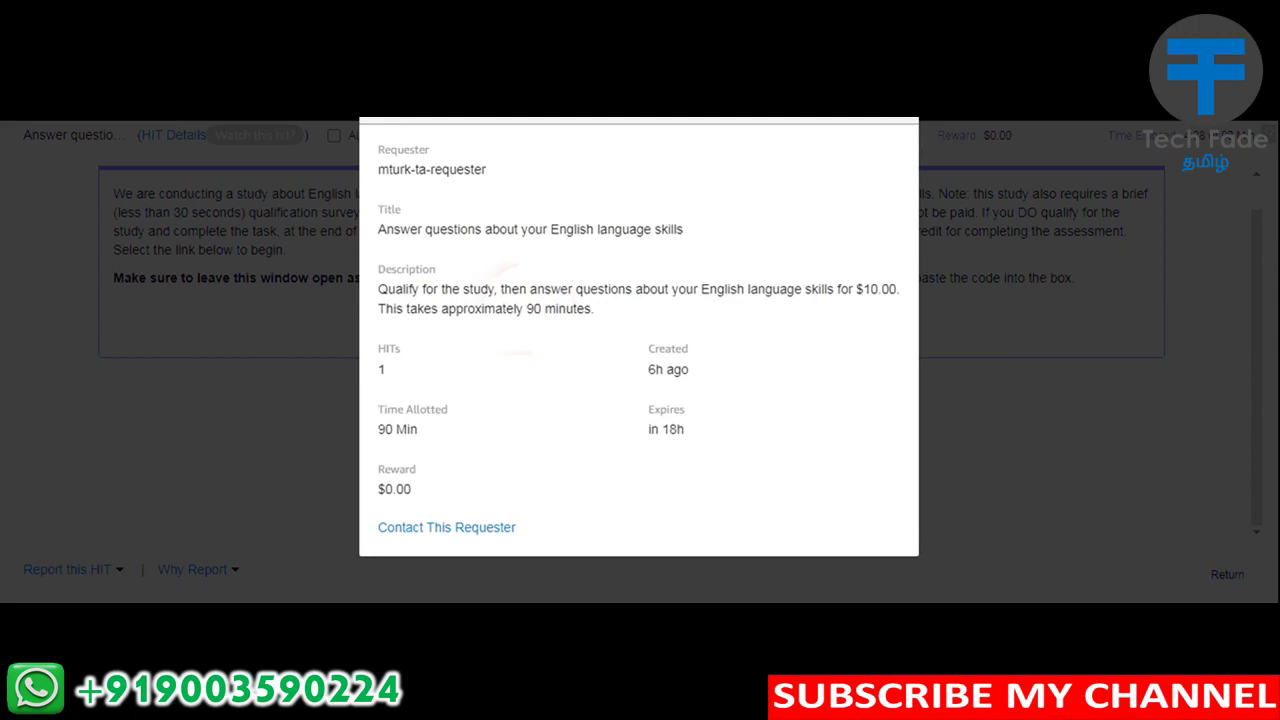
left_click(1253, 166)
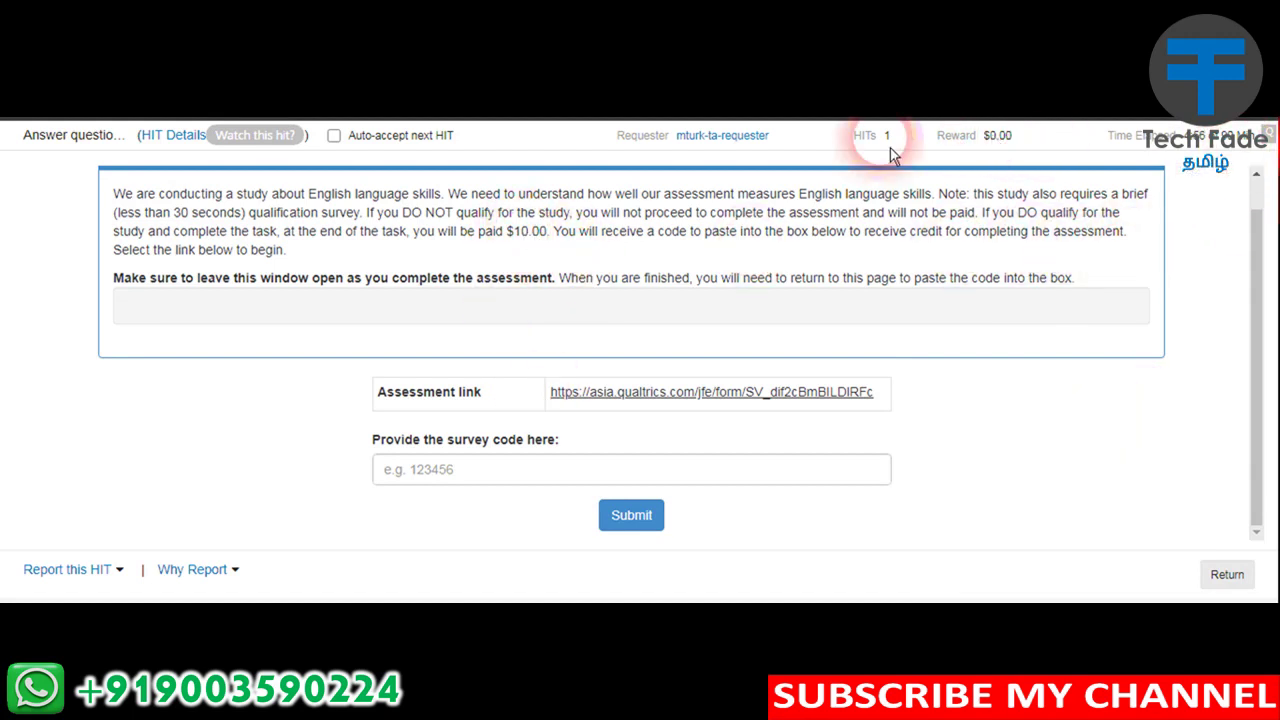
left_click(649, 400)
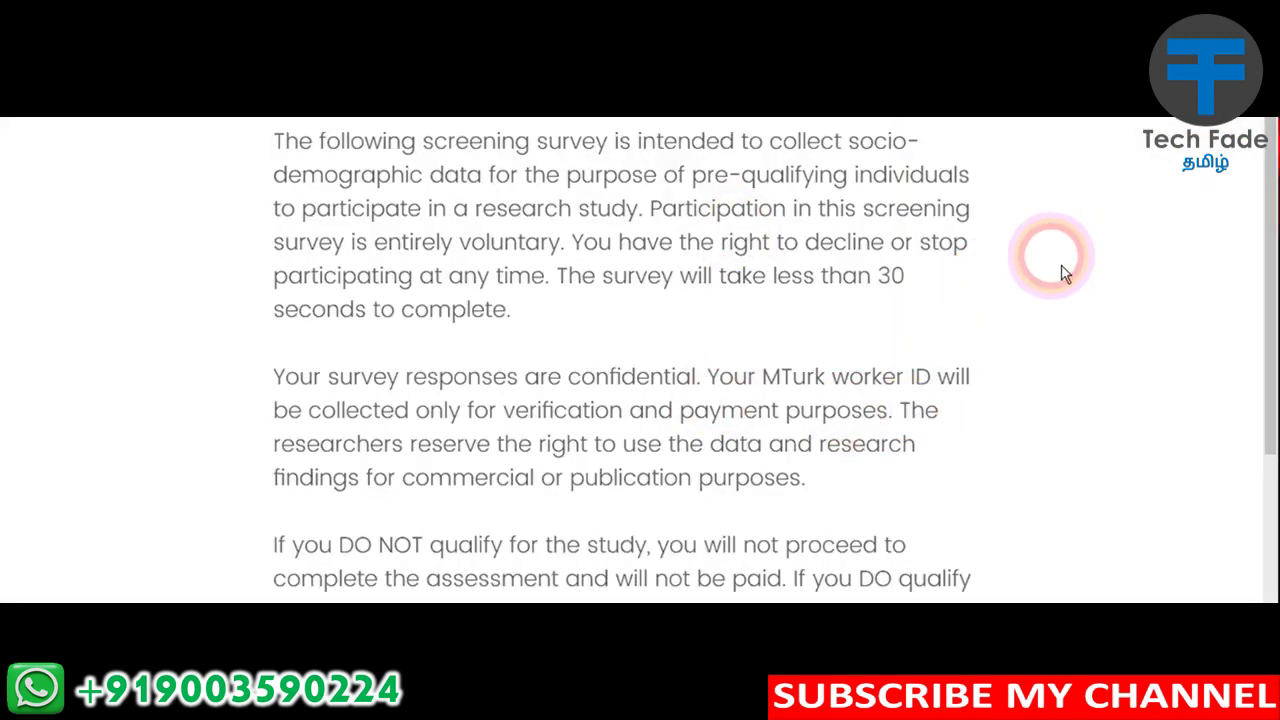
Read through the screening survey's introduction and continue to the questions.
scroll(816, 460, "down", 1)
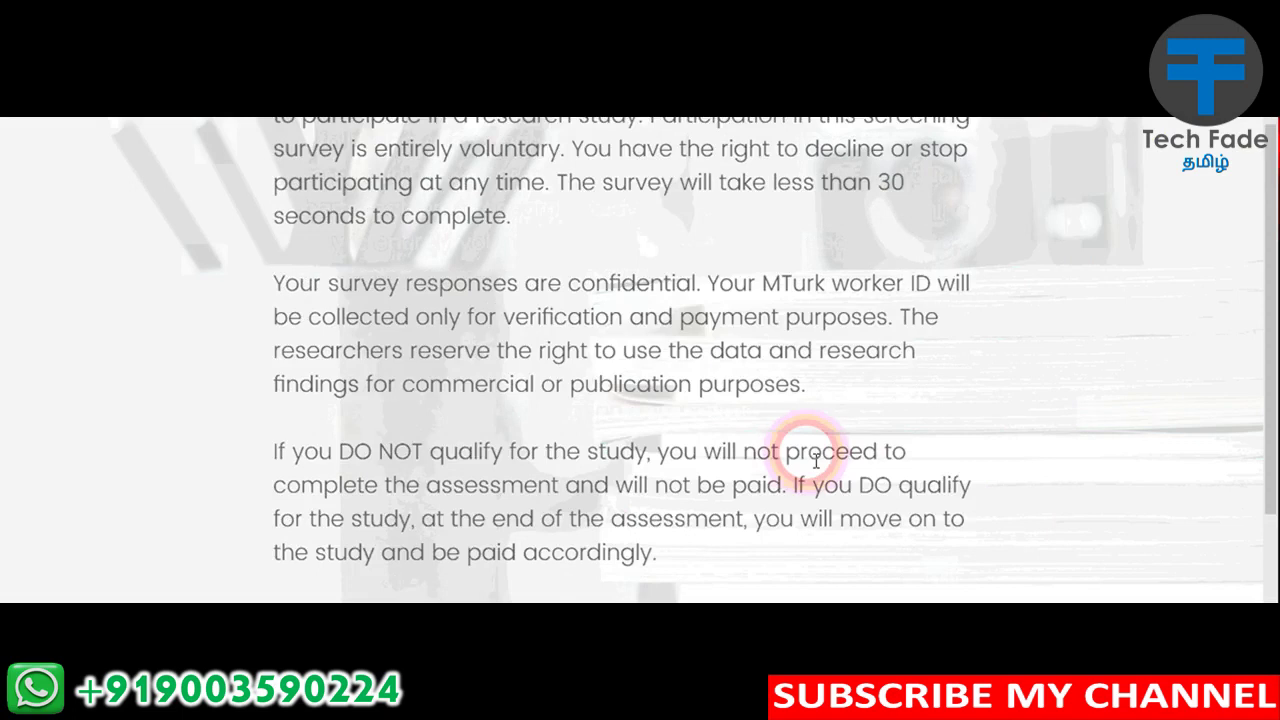
scroll(816, 462, "down", 2)
left_click(960, 562)
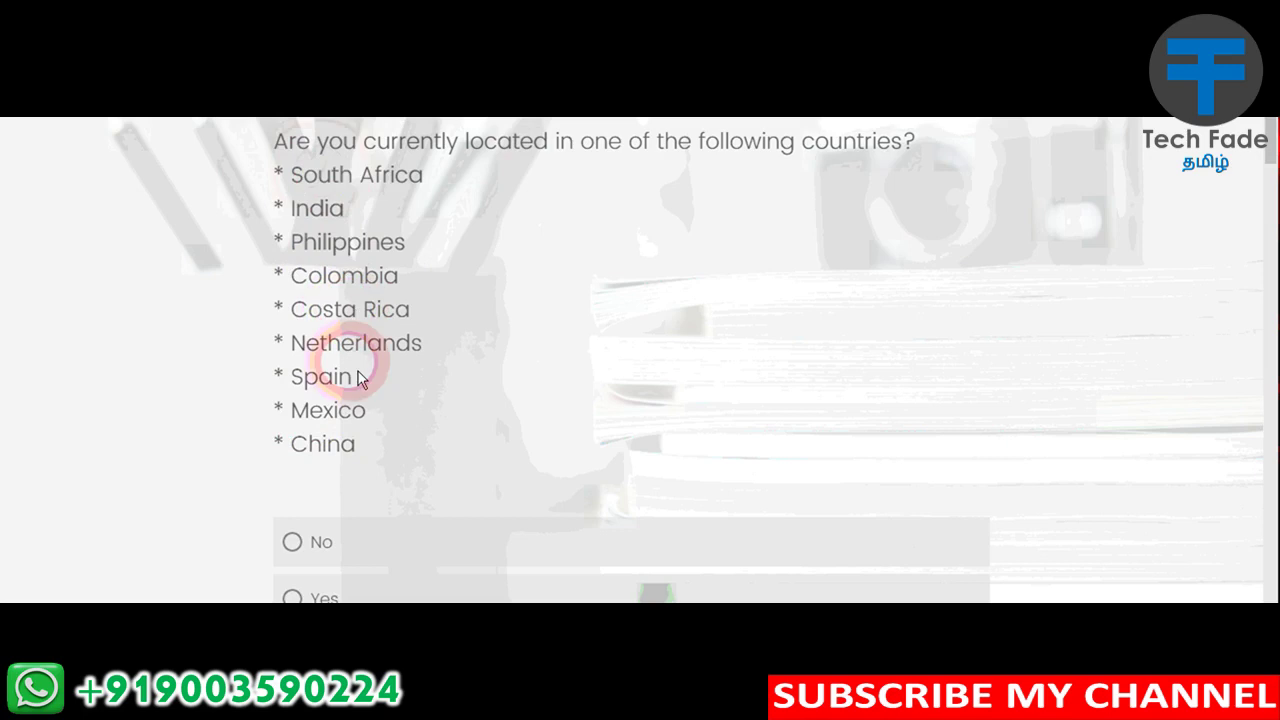
Answer Yes to being located in one of the listed countries and enter India as the country of residence.
scroll(914, 300, "down", 3)
left_click(684, 316)
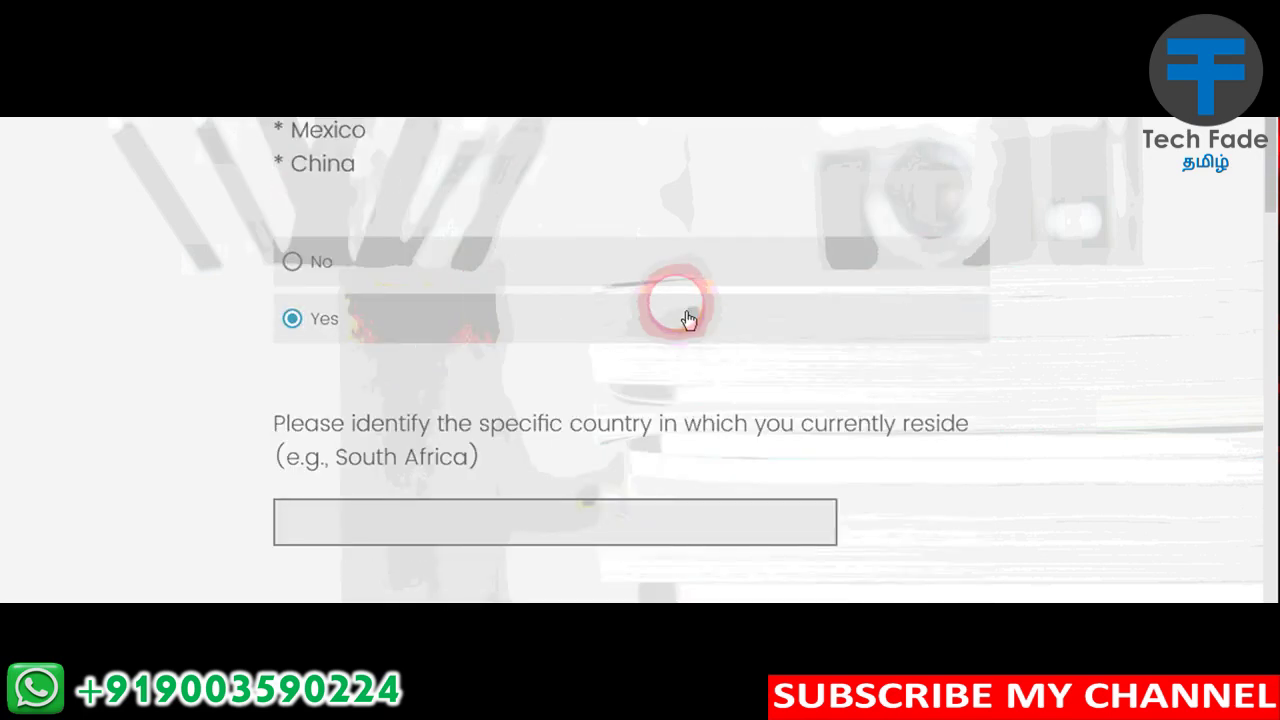
scroll(675, 345, "down", 2)
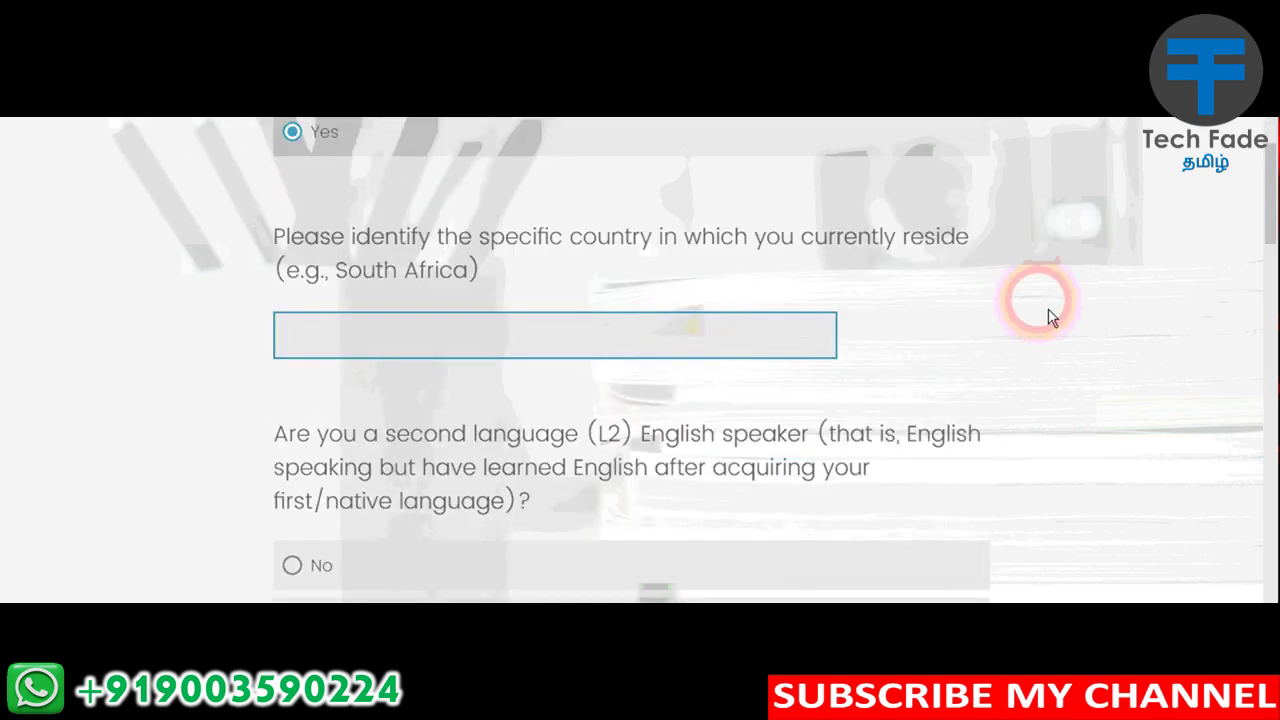
type("India")
Answer Yes to being a second language (L2) English speaker and Yes to being between 18 and 65 years old.
scroll(643, 251, "down", 2)
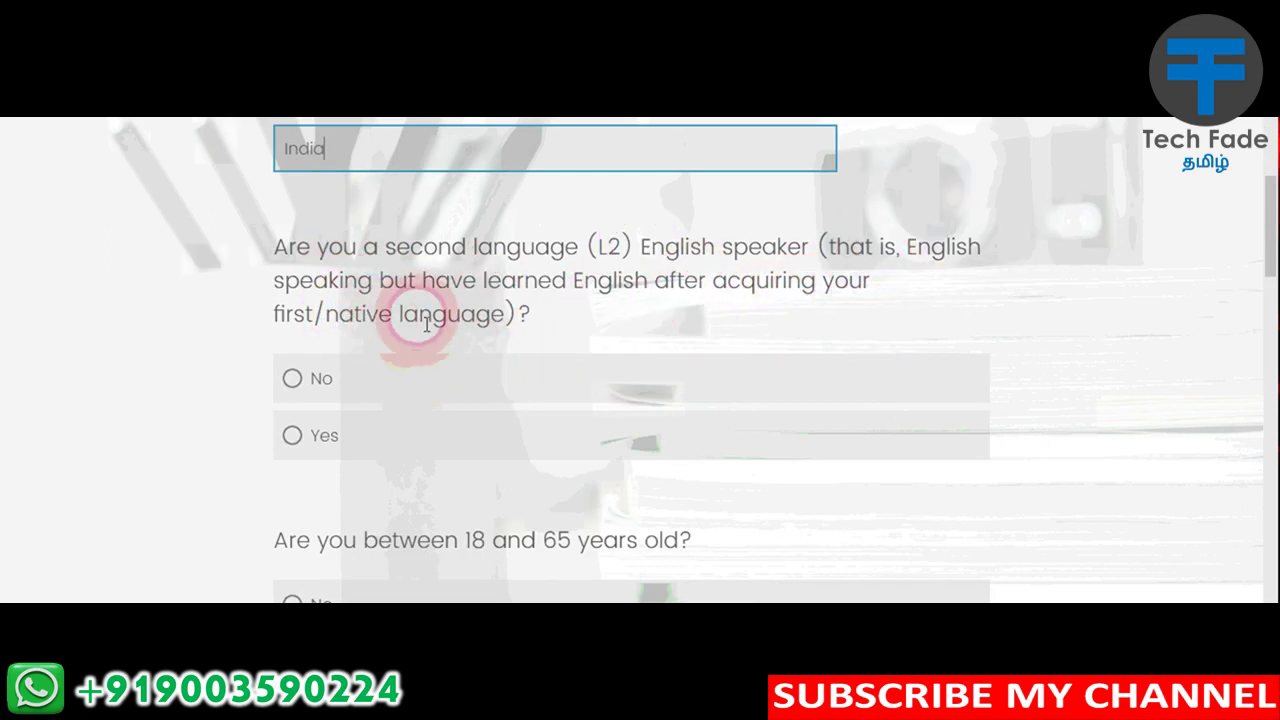
left_click(398, 456)
scroll(1200, 429, "down", 3)
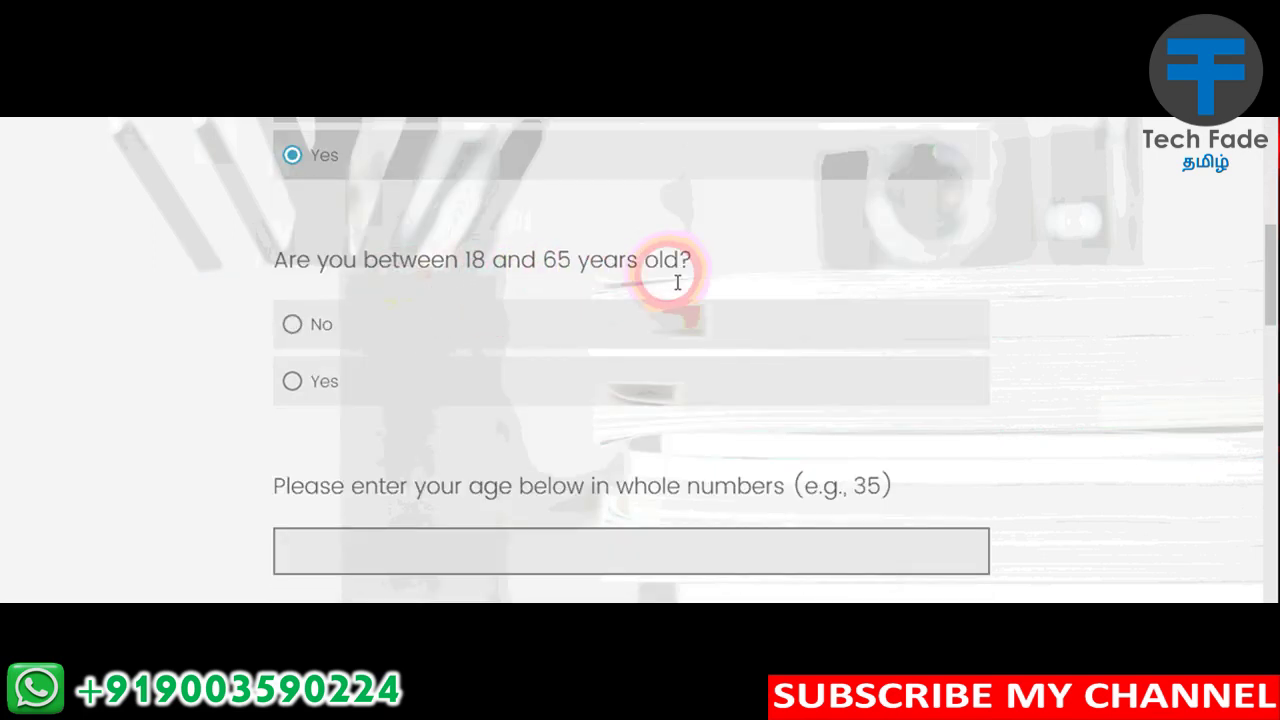
left_click(937, 381)
Open the age answer for entry and answer Yes to having a microphone, speakers or headphones, and keyboard.
scroll(935, 380, "down", 3)
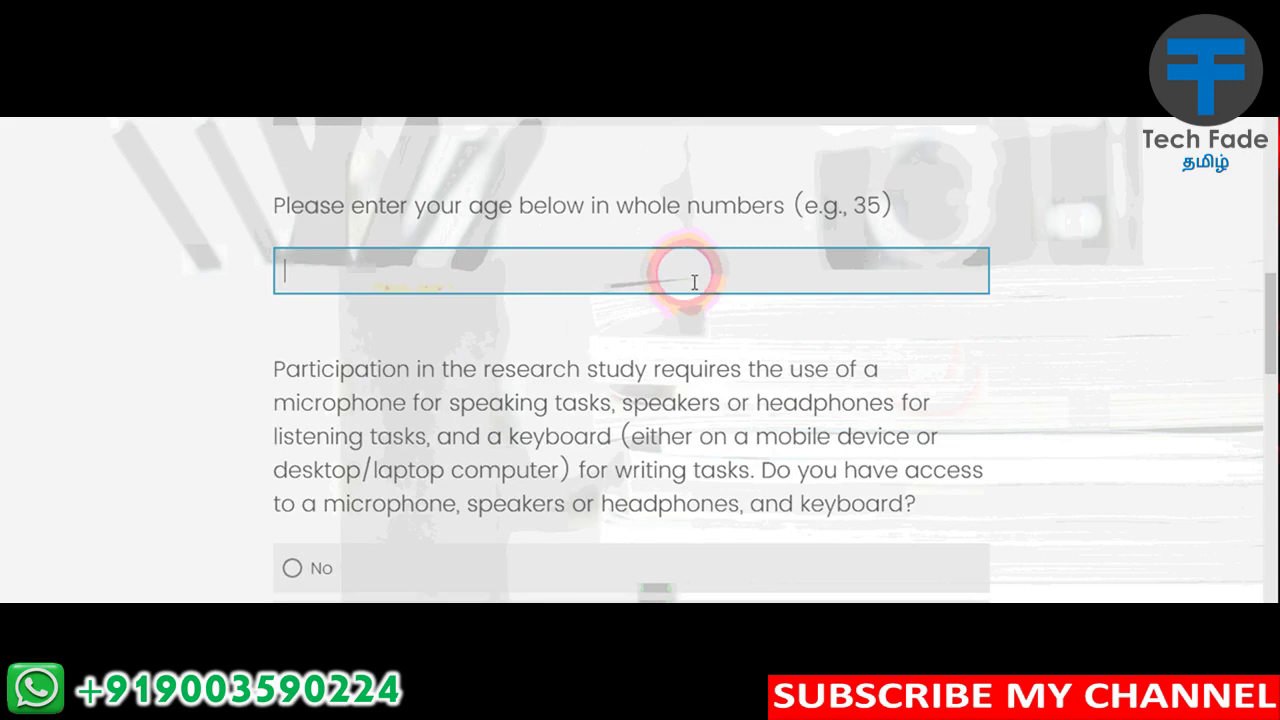
left_click(827, 277)
scroll(828, 276, "down", 2)
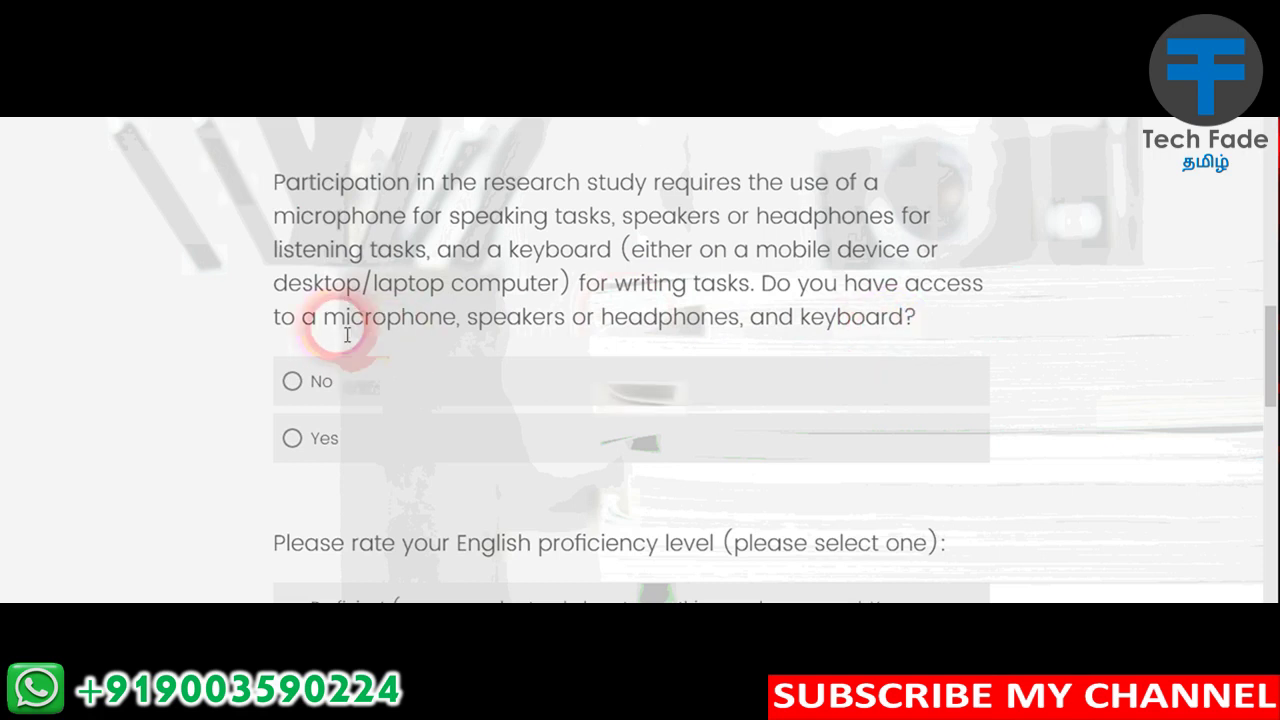
left_click(574, 452)
Review the English proficiency levels and rate the level as Proficient.
scroll(1063, 329, "down", 3)
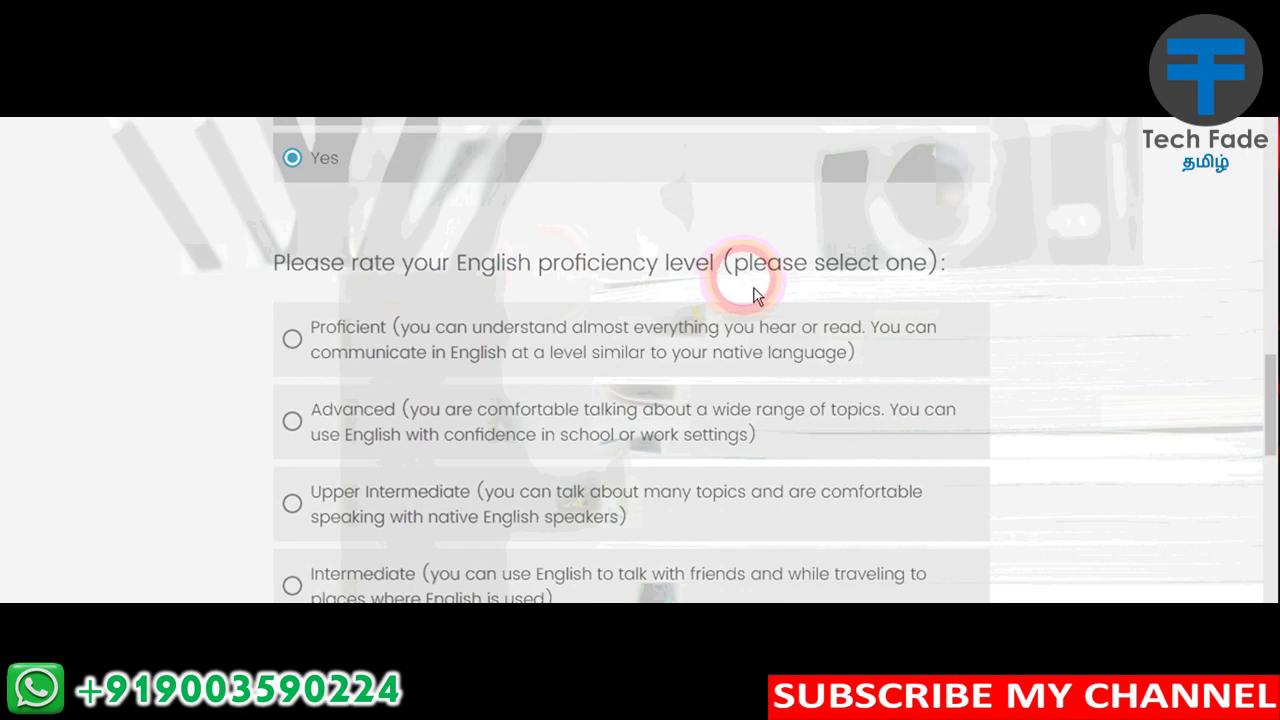
scroll(1143, 329, "down", 1)
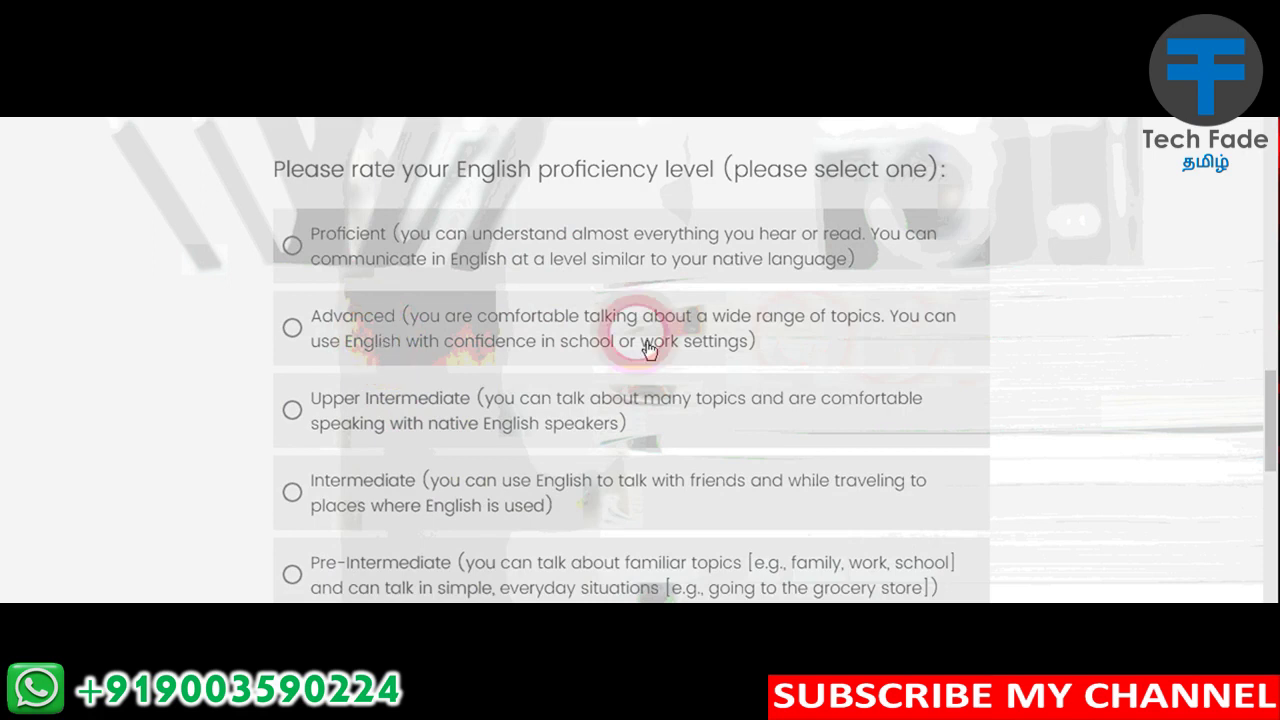
left_click(538, 265)
Choose Male as the gender and Desktop or laptop computer as the device for completing the HIT.
scroll(451, 251, "down", 5)
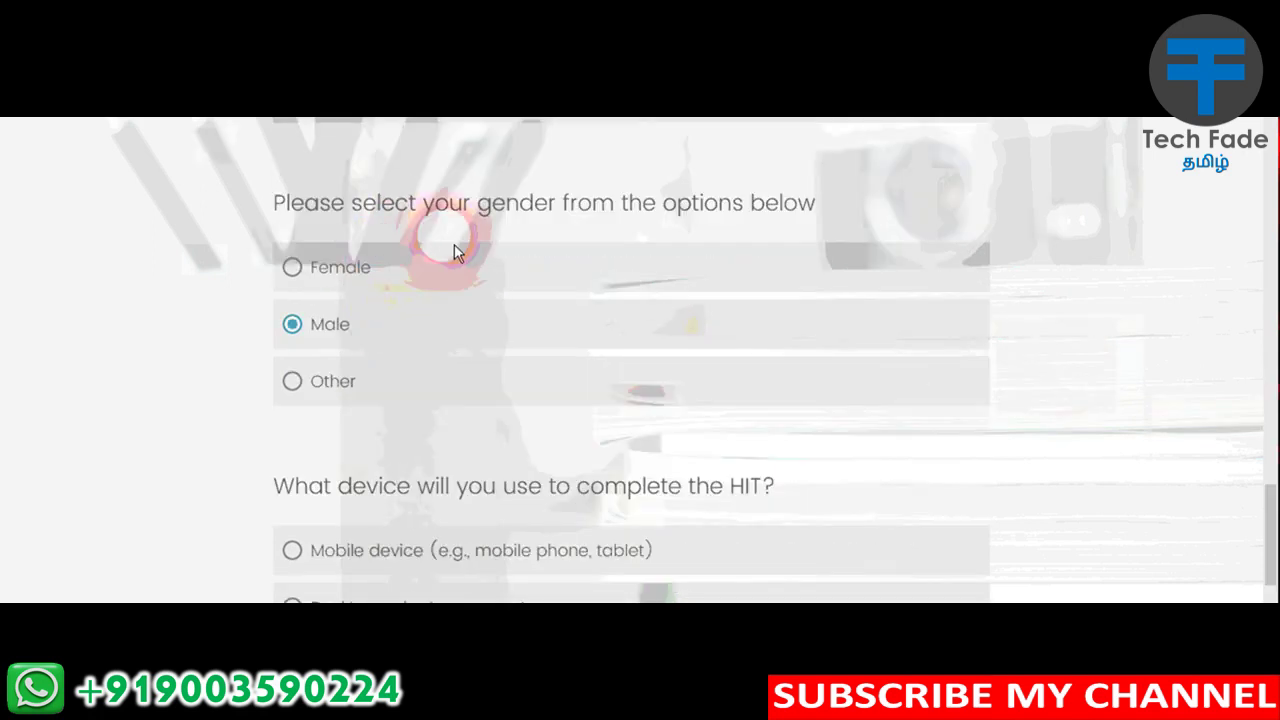
scroll(784, 393, "down", 2)
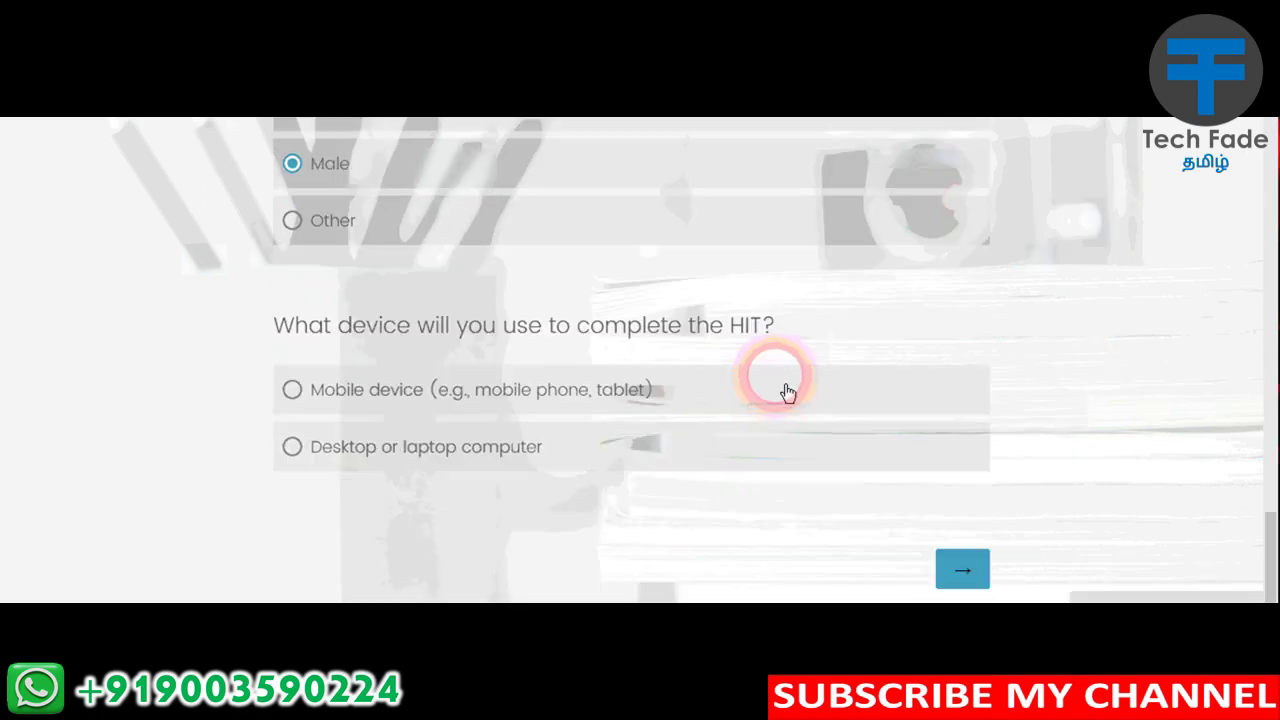
left_click(409, 457)
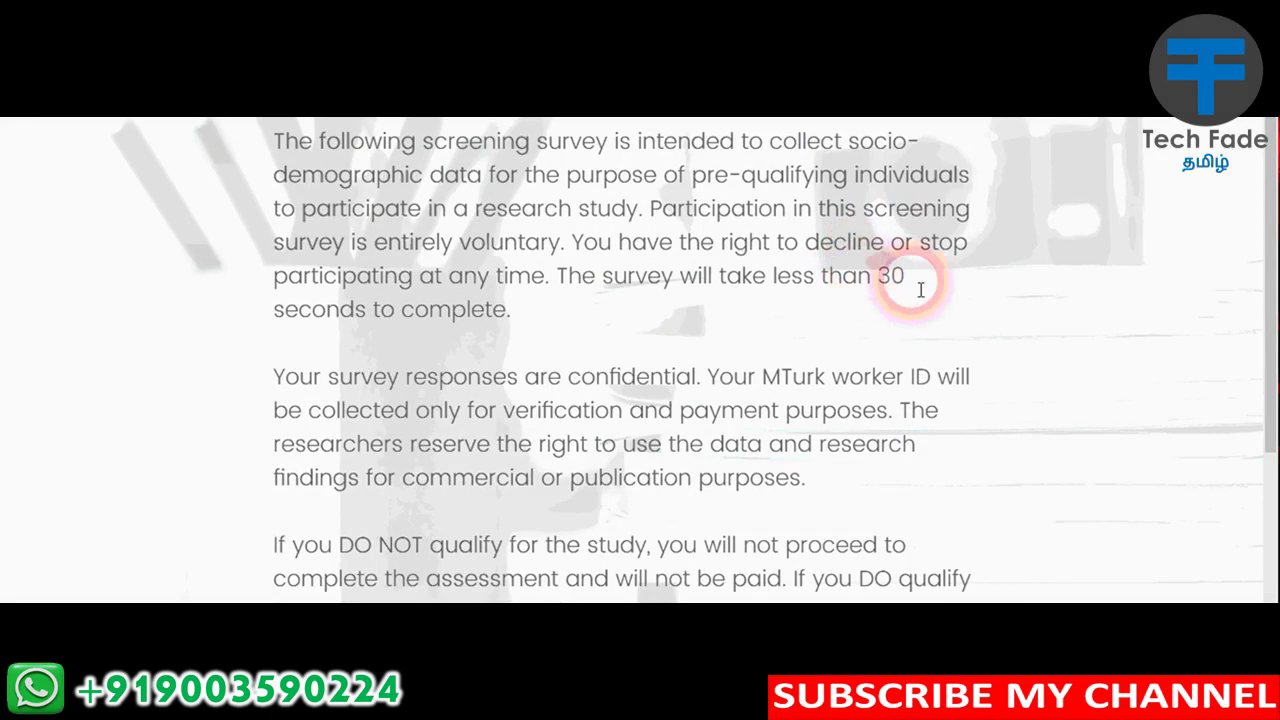
Continue past the survey introduction and answer Yes to being located in one of the listed countries.
scroll(1000, 320, "down", 3)
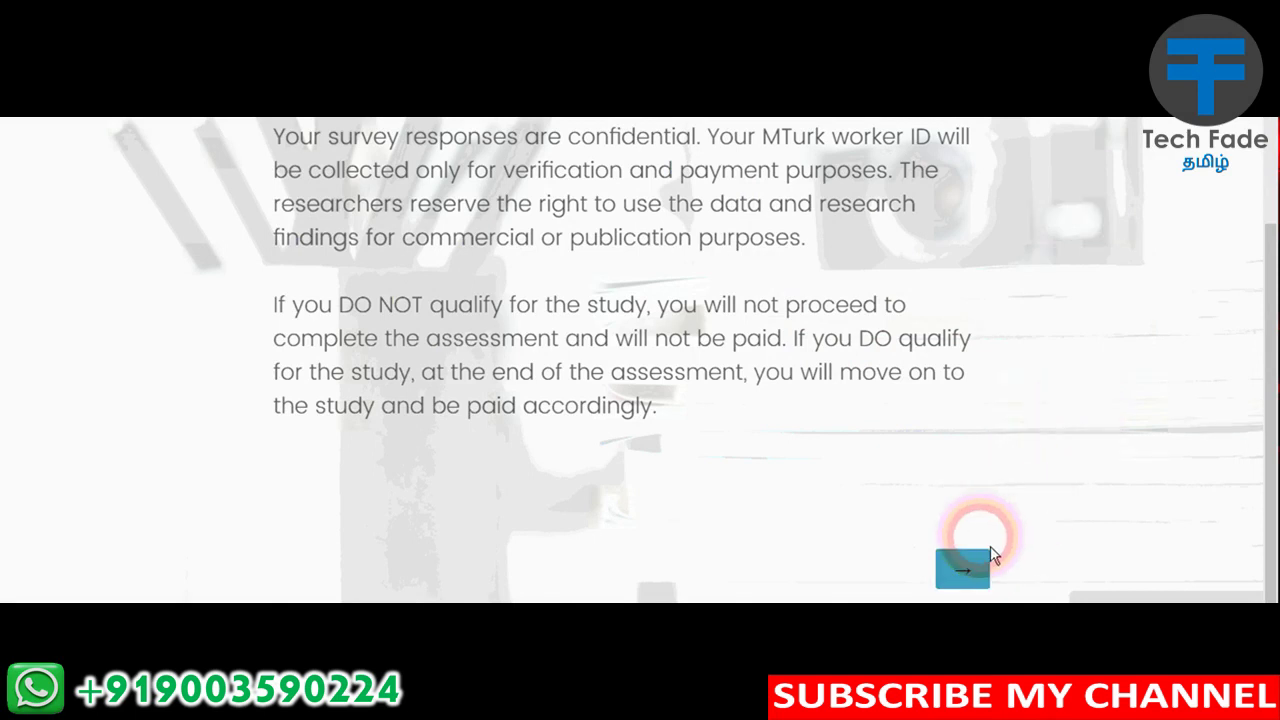
left_click(981, 579)
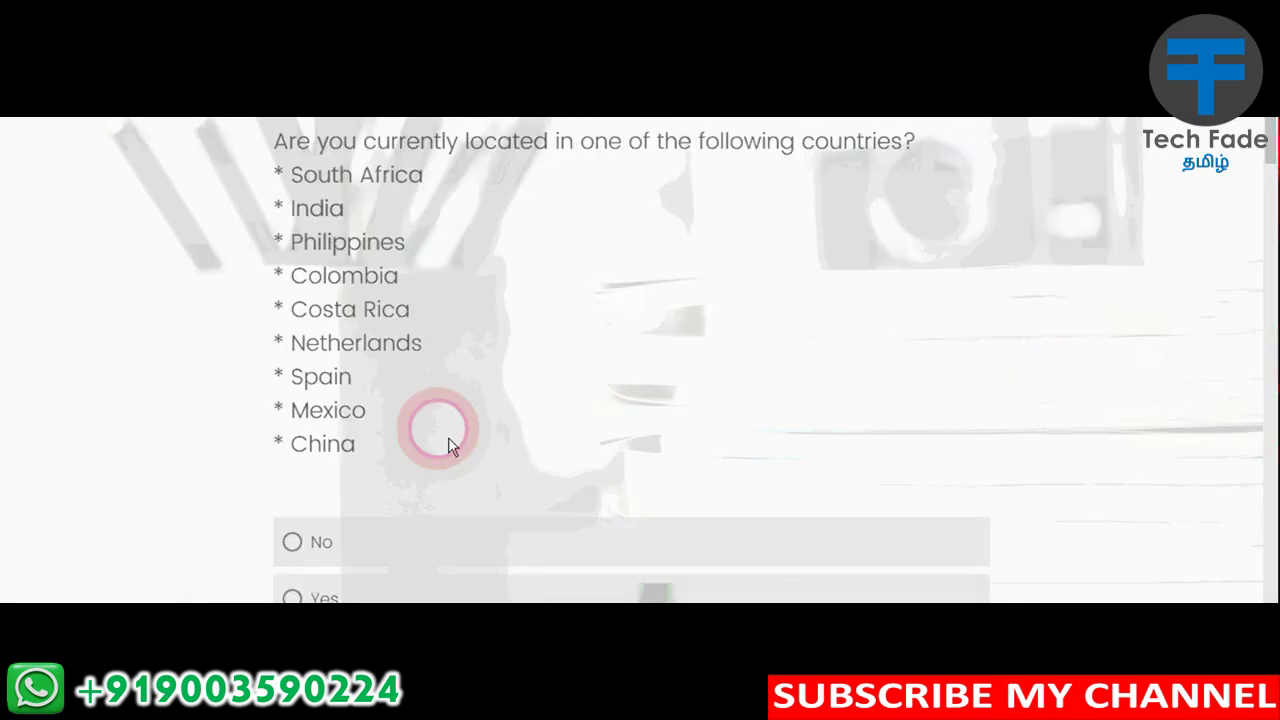
scroll(371, 466, "down", 2)
left_click(380, 432)
scroll(796, 405, "up", 2)
Enter India as the country of residence and answer No to being a second language (L2) English speaker.
scroll(790, 400, "down", 5)
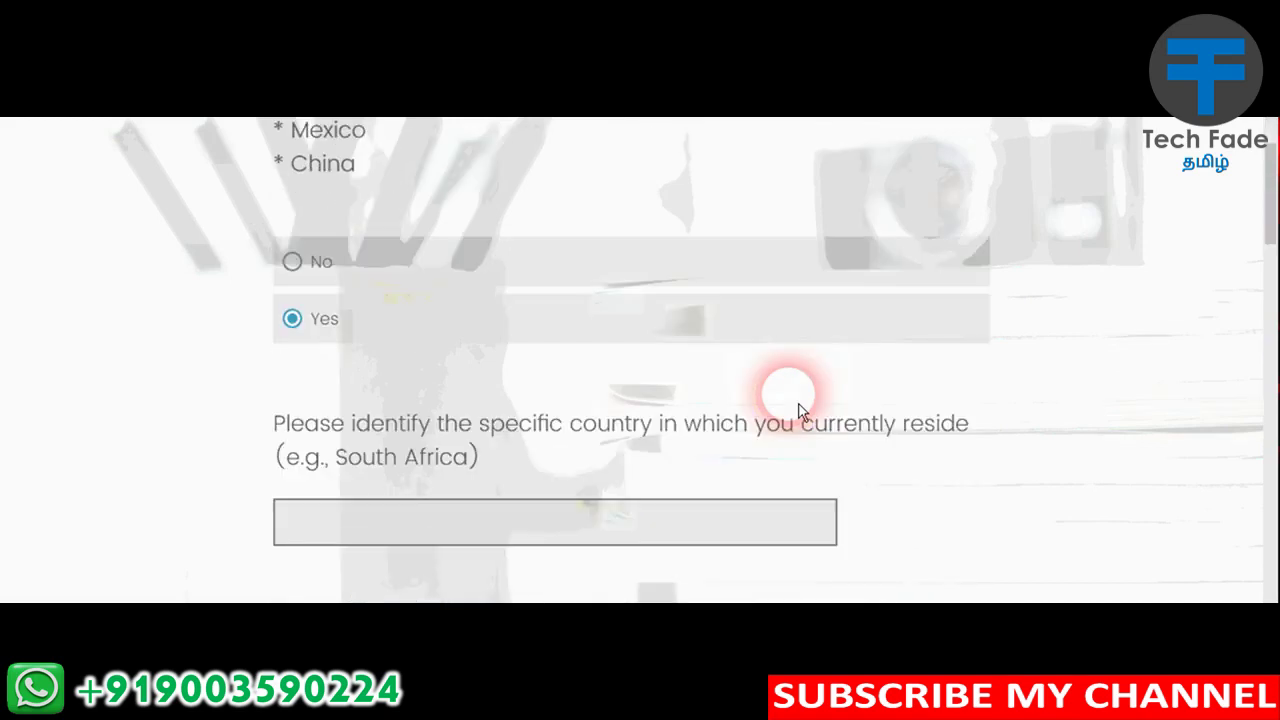
left_click(565, 352)
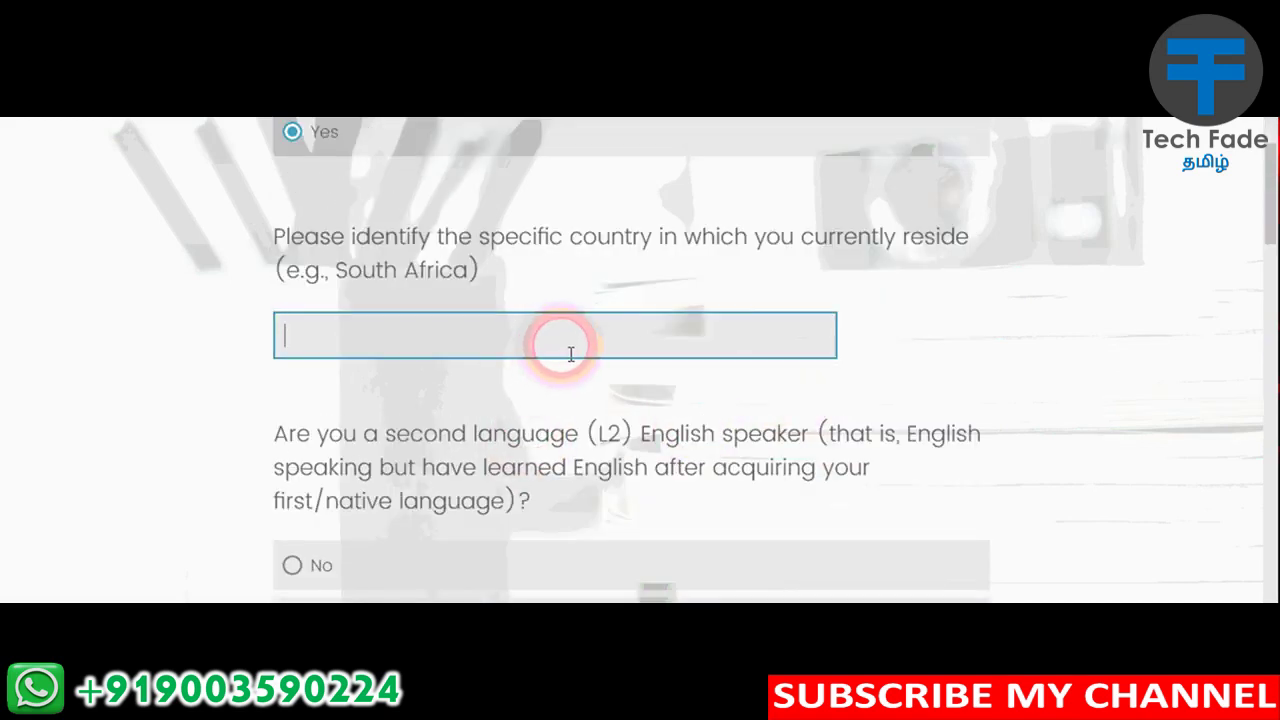
type("India")
scroll(570, 352, "down", 2)
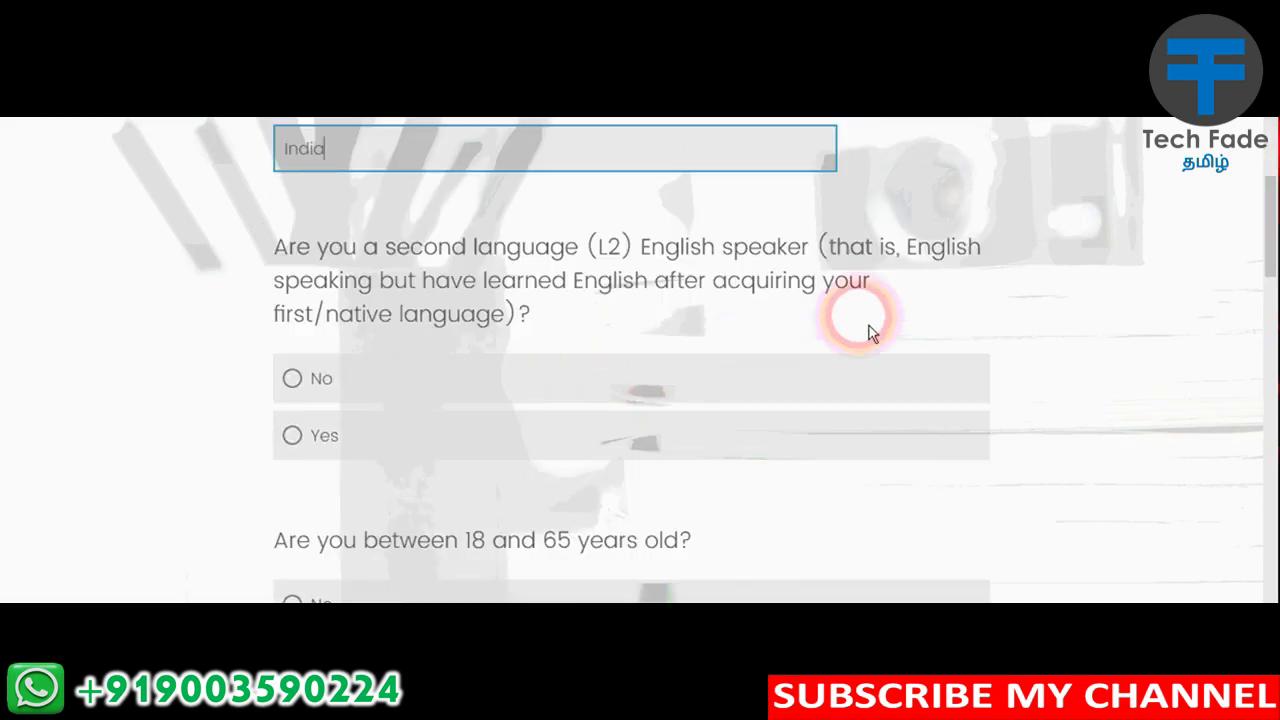
left_click(371, 386)
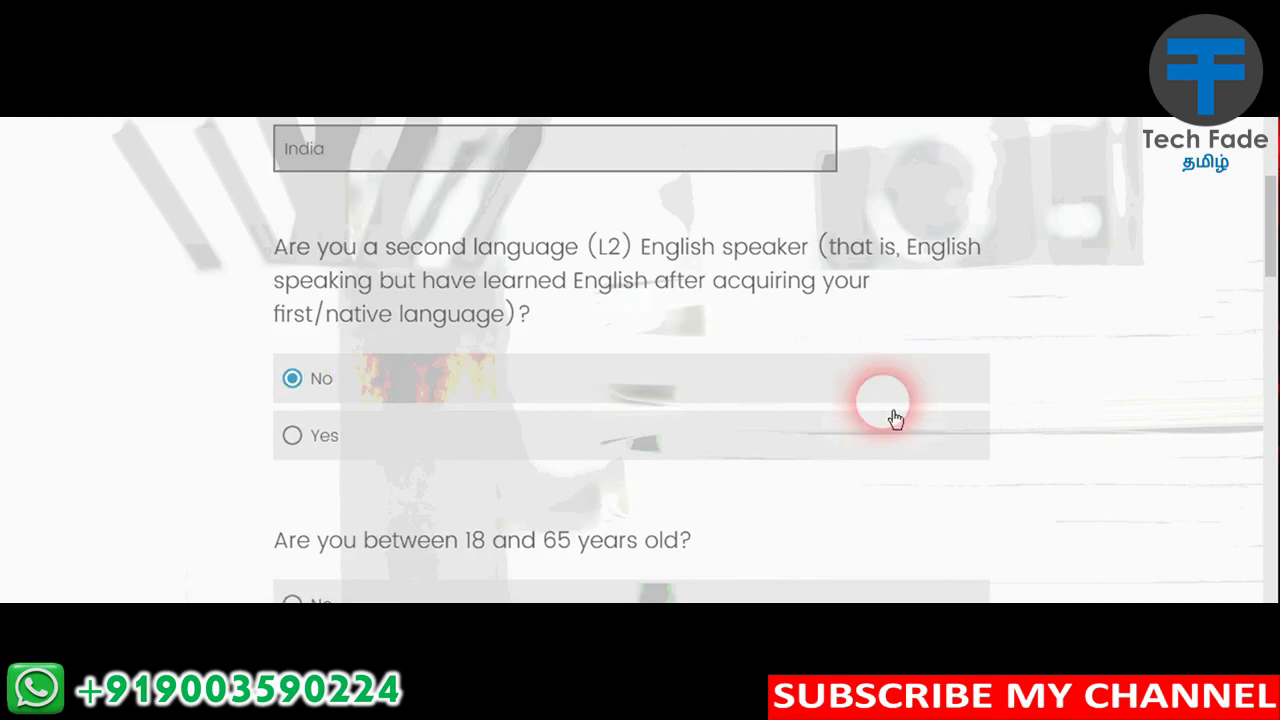
Answer Yes to being between 18 and 65 years old and enter 34 as the age.
scroll(894, 418, "down", 4)
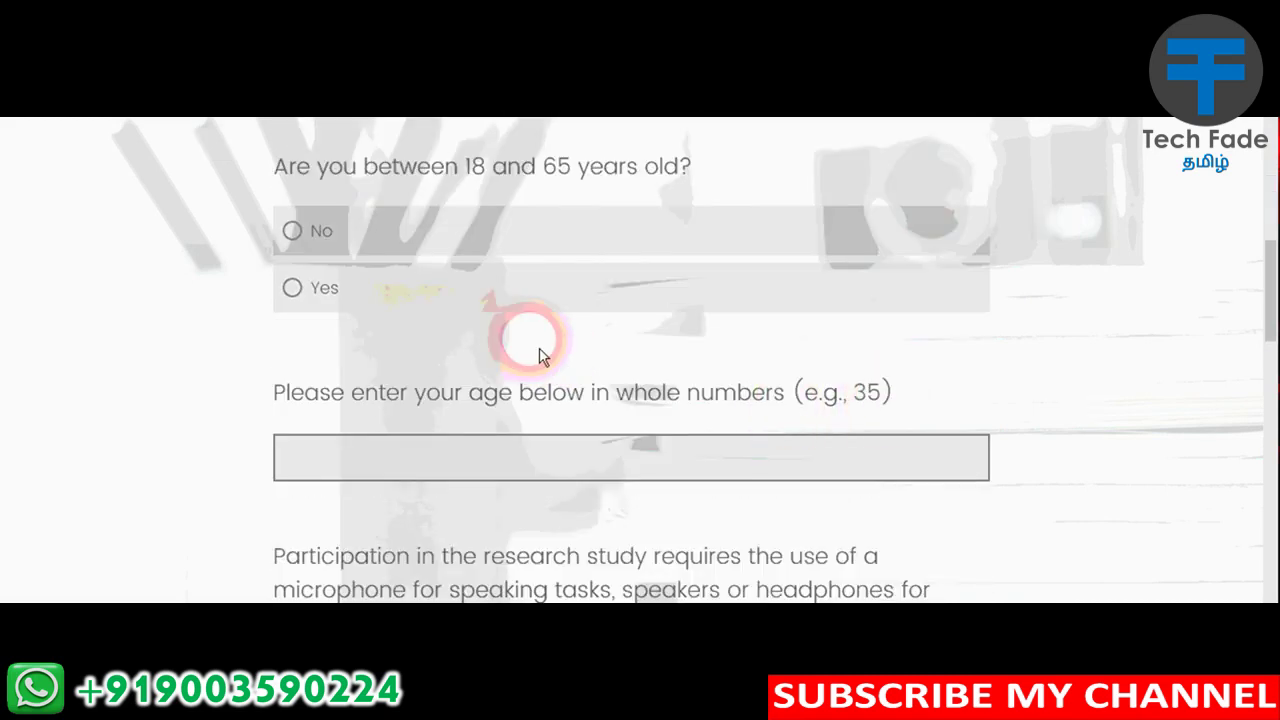
left_click(510, 295)
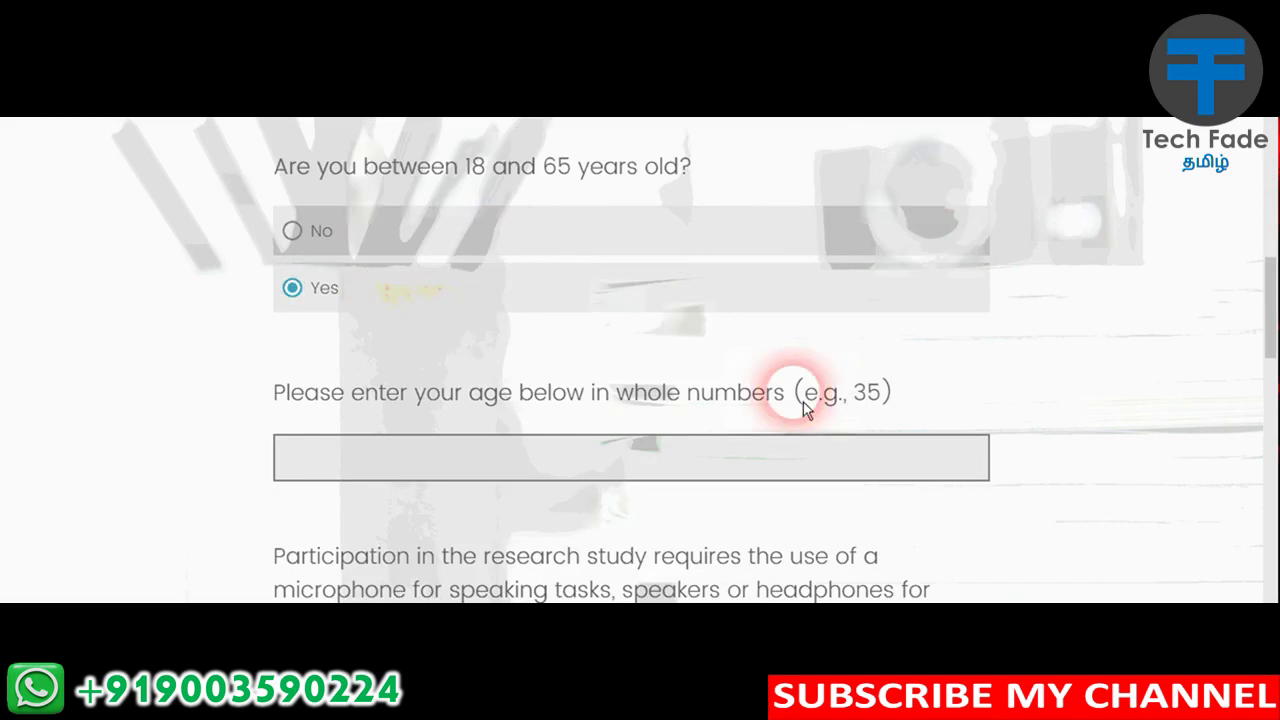
scroll(760, 390, "down", 1)
left_click(830, 368)
type("34")
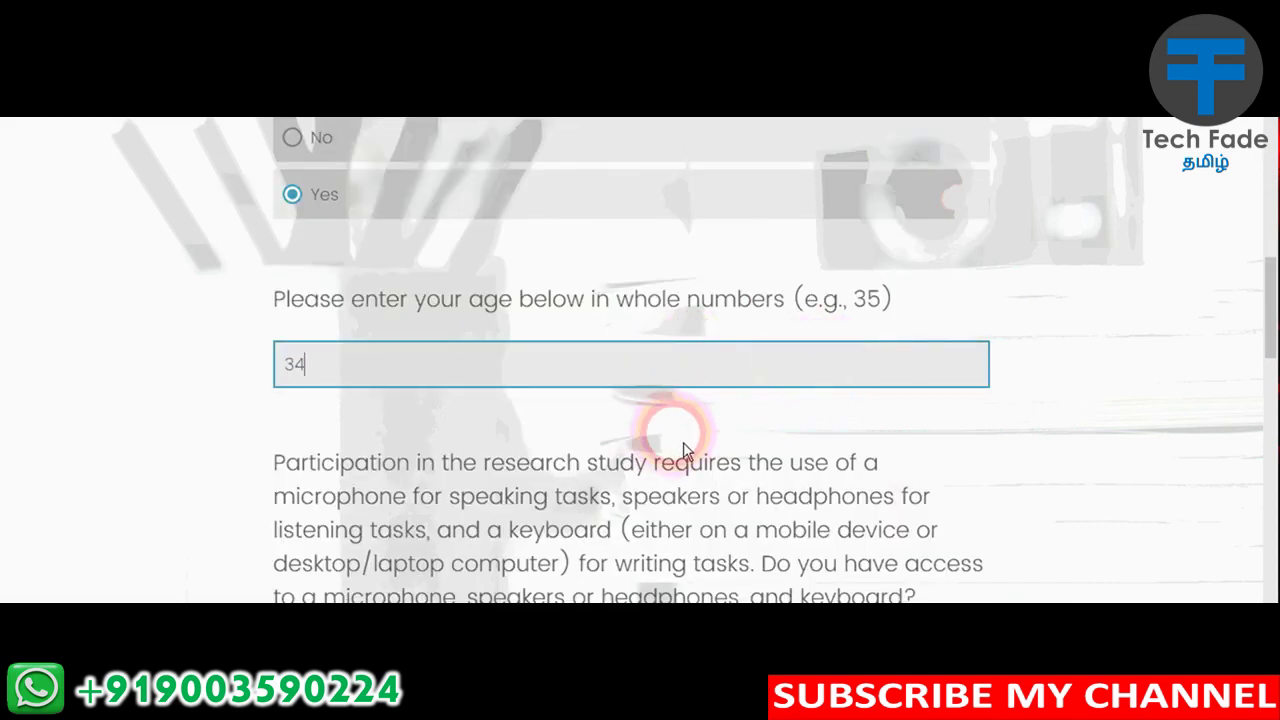
Answer Yes to having a microphone, speakers or headphones, and keyboard, and rate the English level as Proficient.
scroll(690, 420, "down", 4)
left_click(442, 367)
scroll(837, 417, "down", 2)
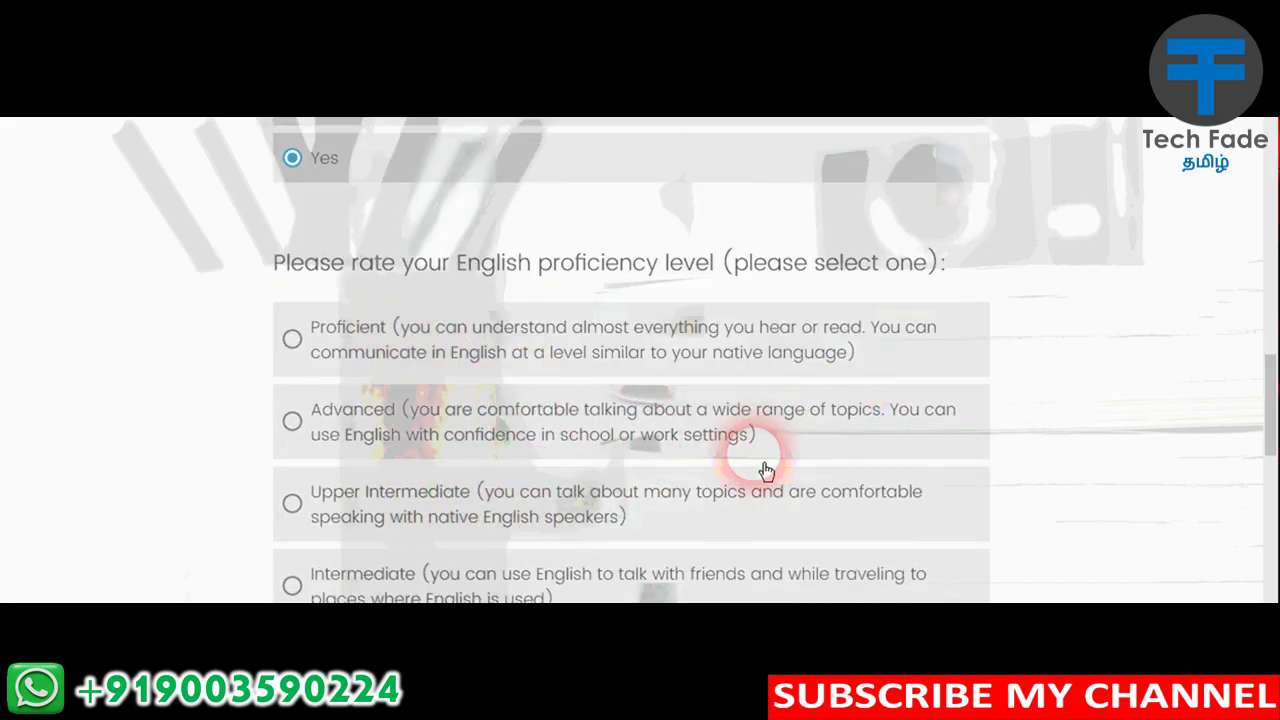
scroll(765, 466, "down", 3)
scroll(766, 465, "up", 2)
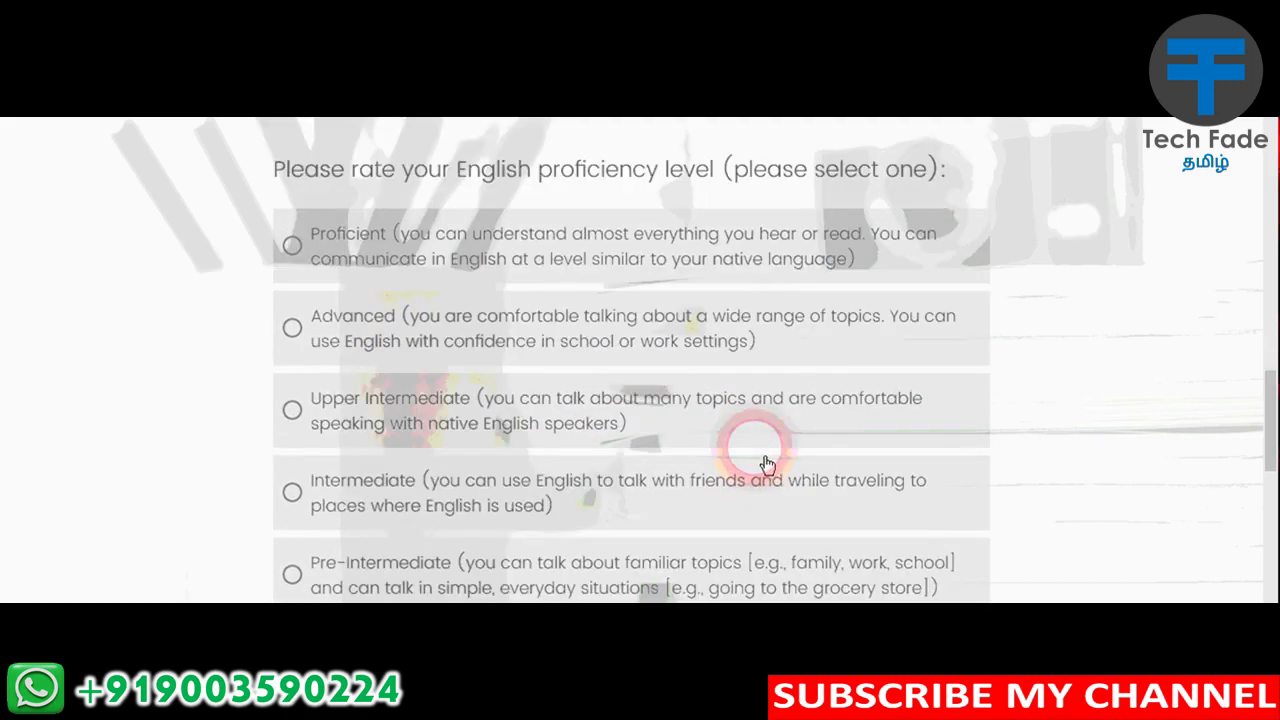
left_click(385, 245)
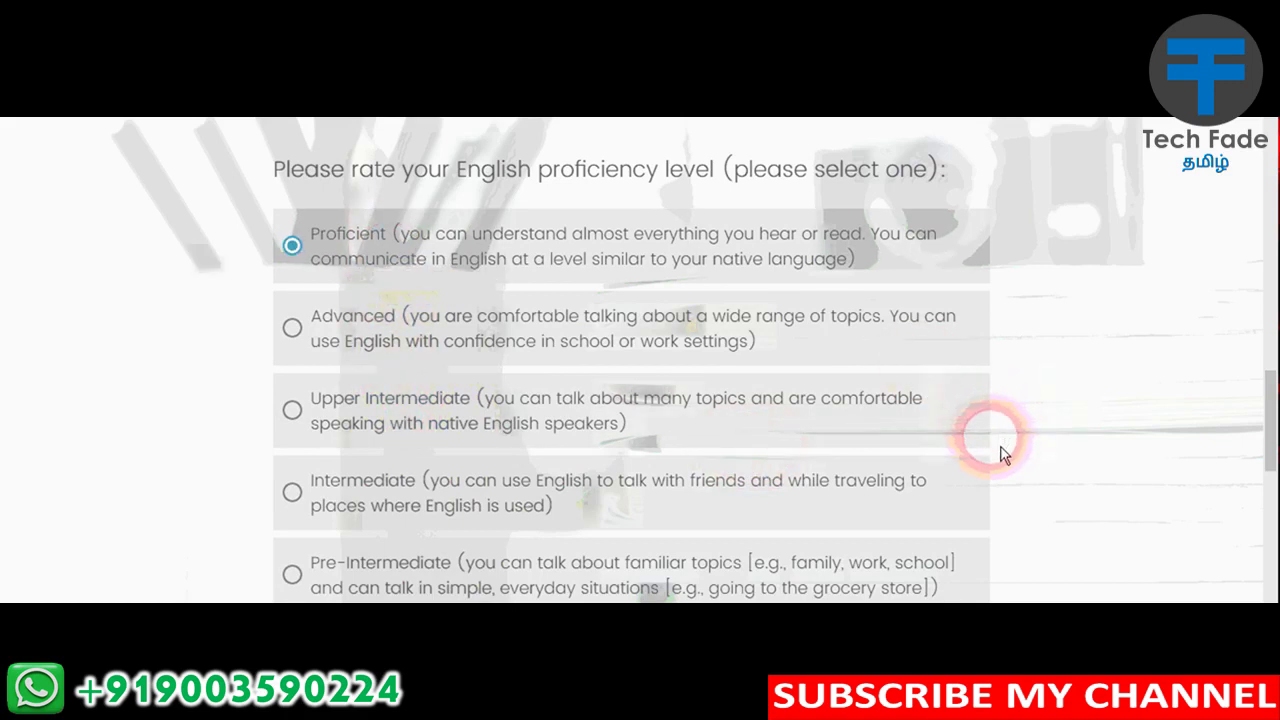
Select Male as the gender and Desktop or laptop computer as the device used for the HIT.
scroll(1005, 455, "down", 5)
left_click(712, 512)
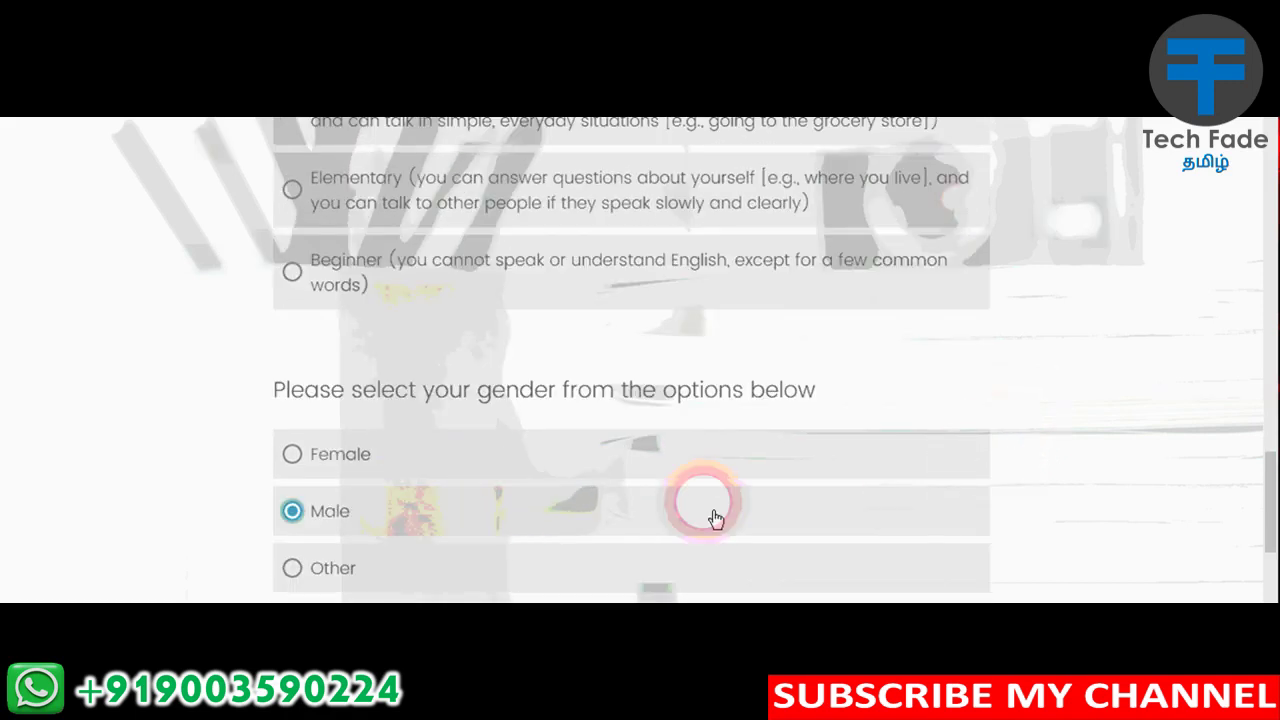
scroll(716, 518, "down", 4)
left_click(523, 458)
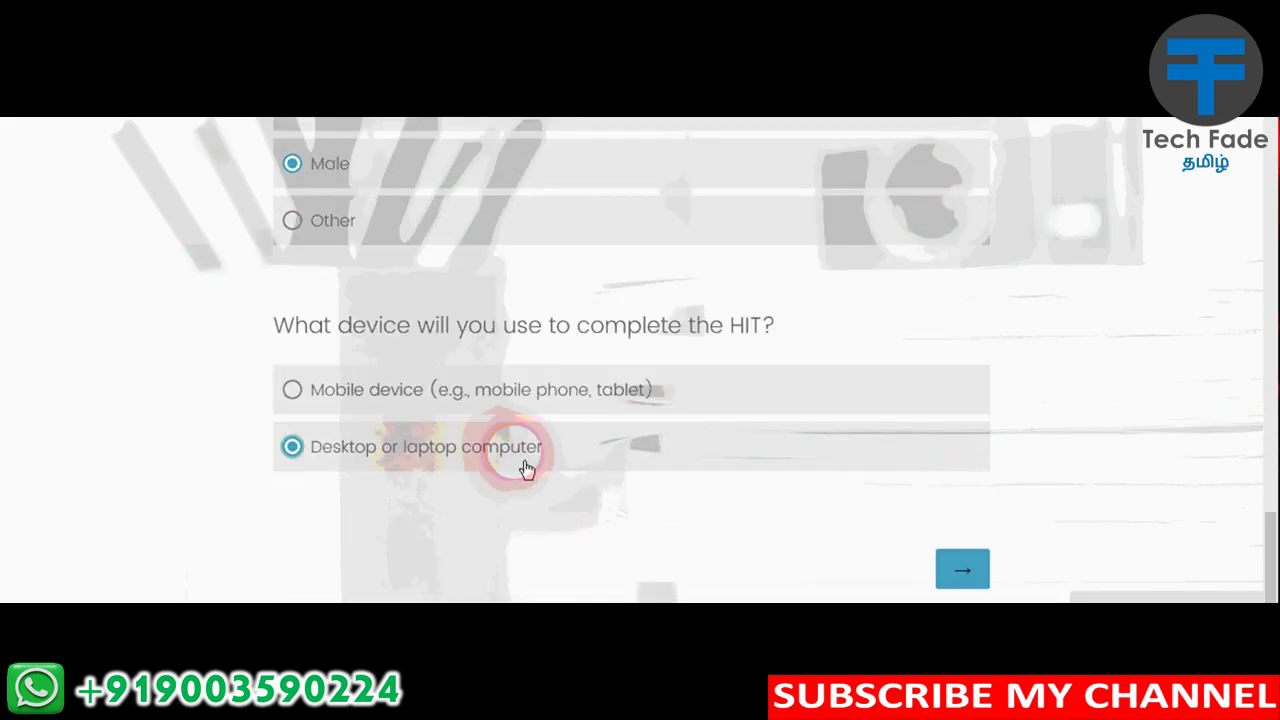
Submit the screening answers, finish the survey and close it to return to the HIT page.
left_click(964, 574)
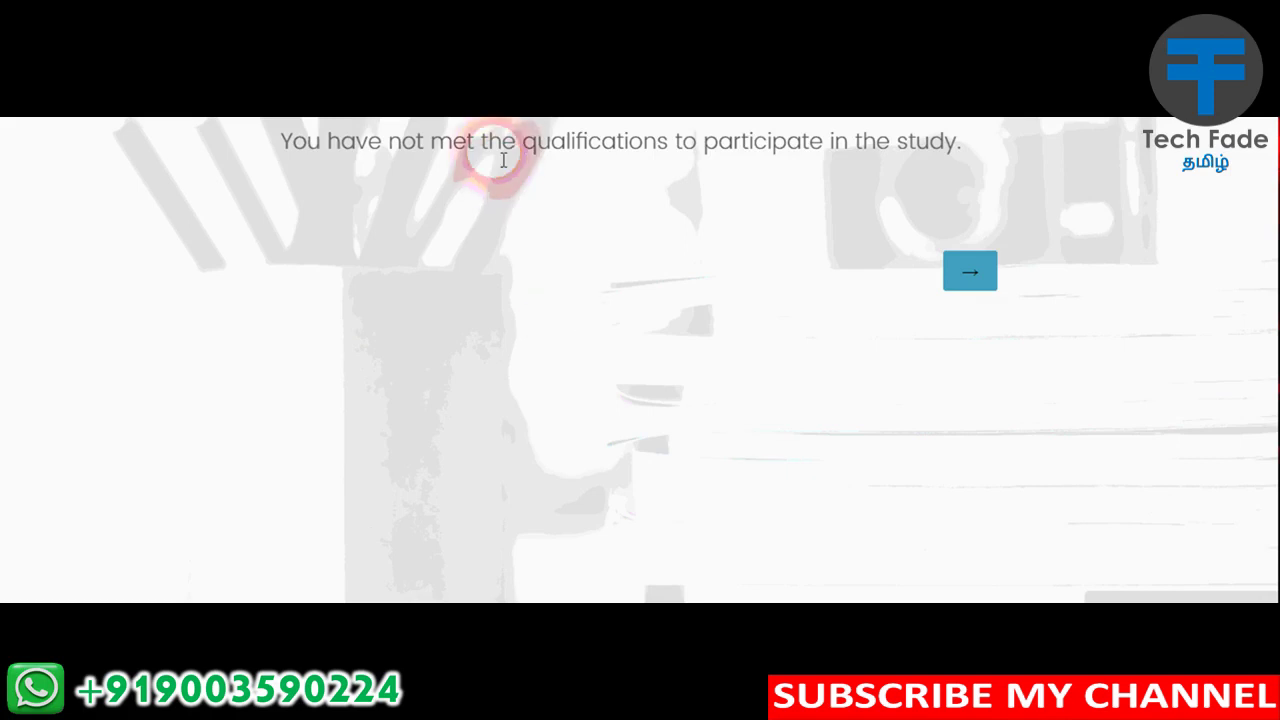
left_click(968, 271)
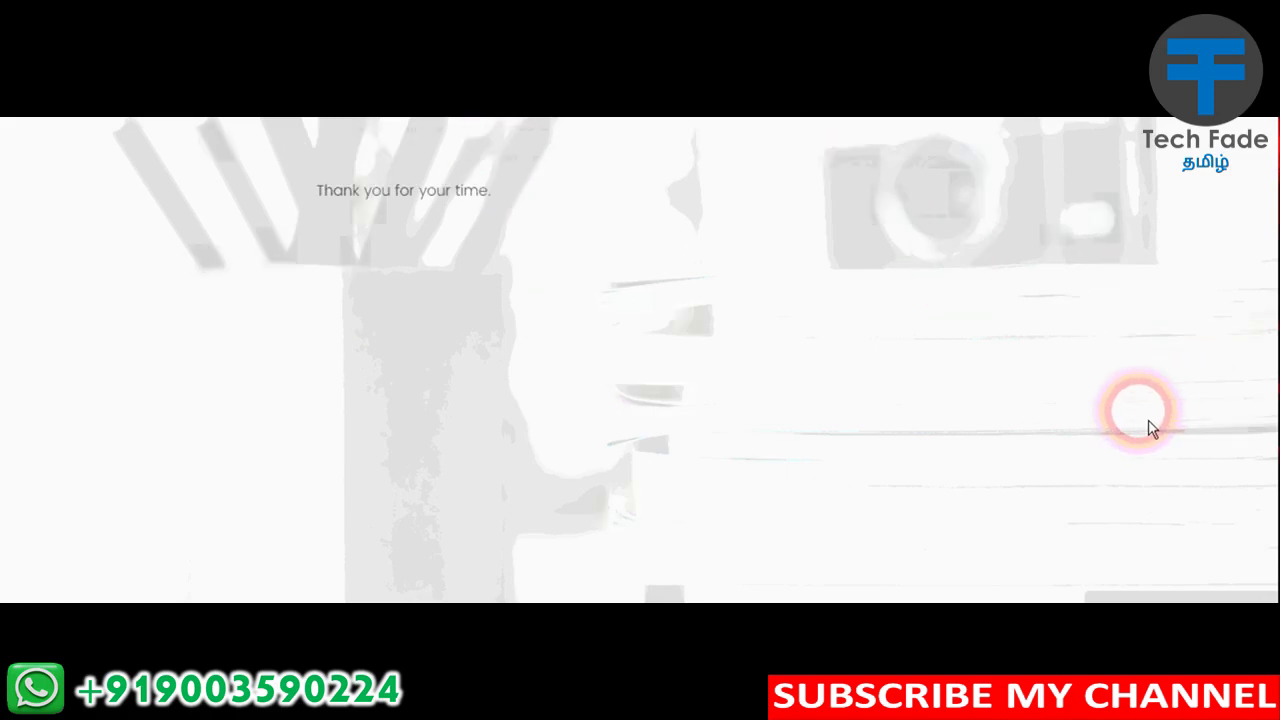
key("ctrl+w")
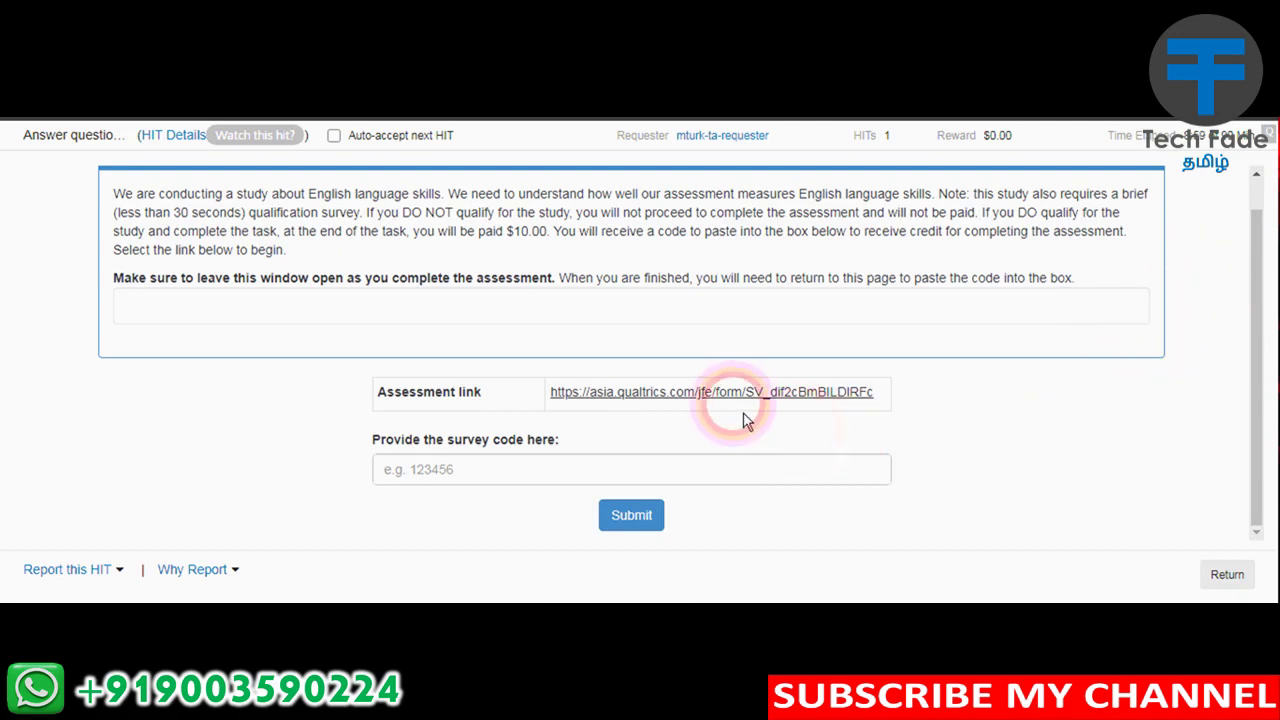
Reopen the assessment link from the HIT page and go through the introduction to the screening questions.
right_click(728, 394)
left_click(770, 403)
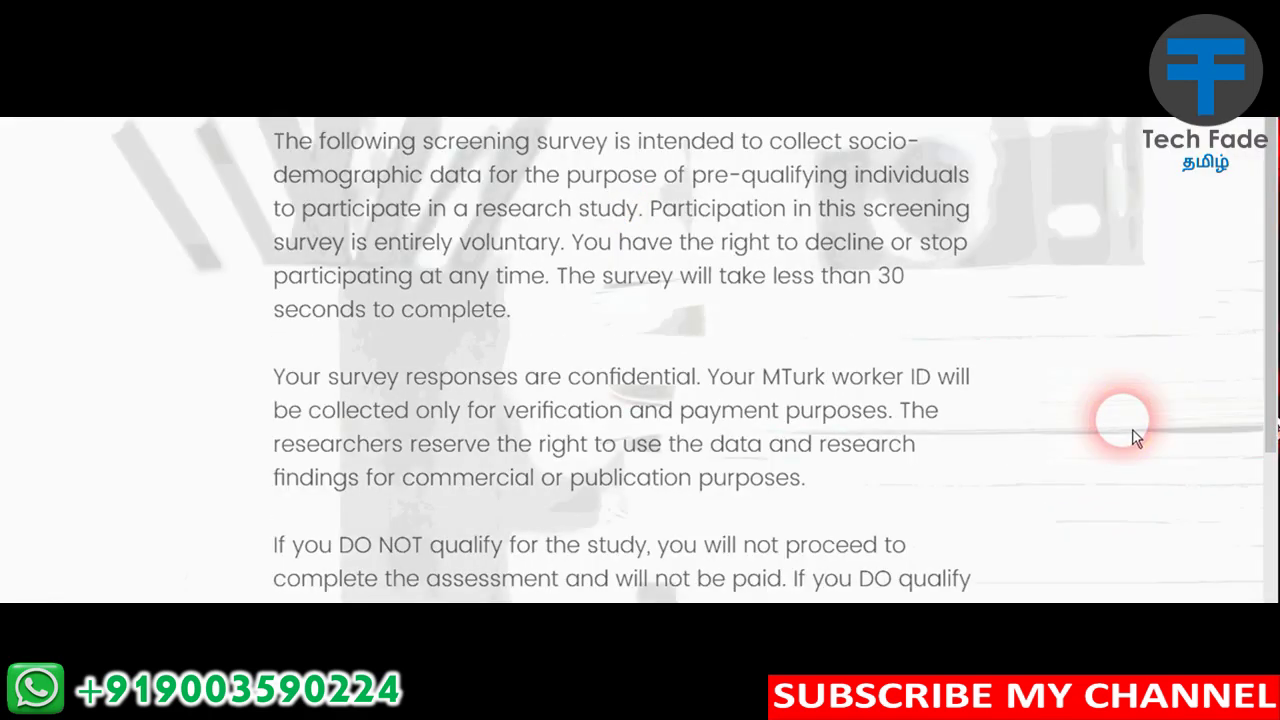
scroll(1100, 392, "down", 3)
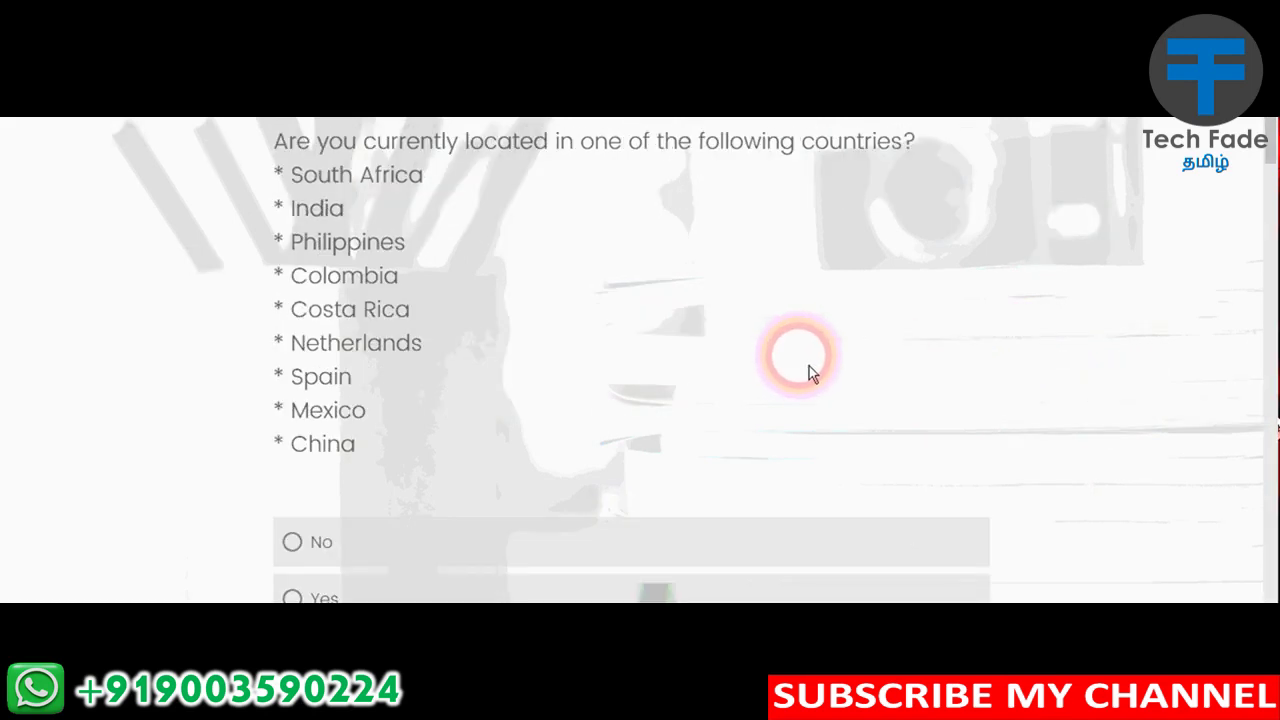
Answer Yes to being located in one of the listed countries and enter India as the country of residence.
scroll(806, 371, "down", 2)
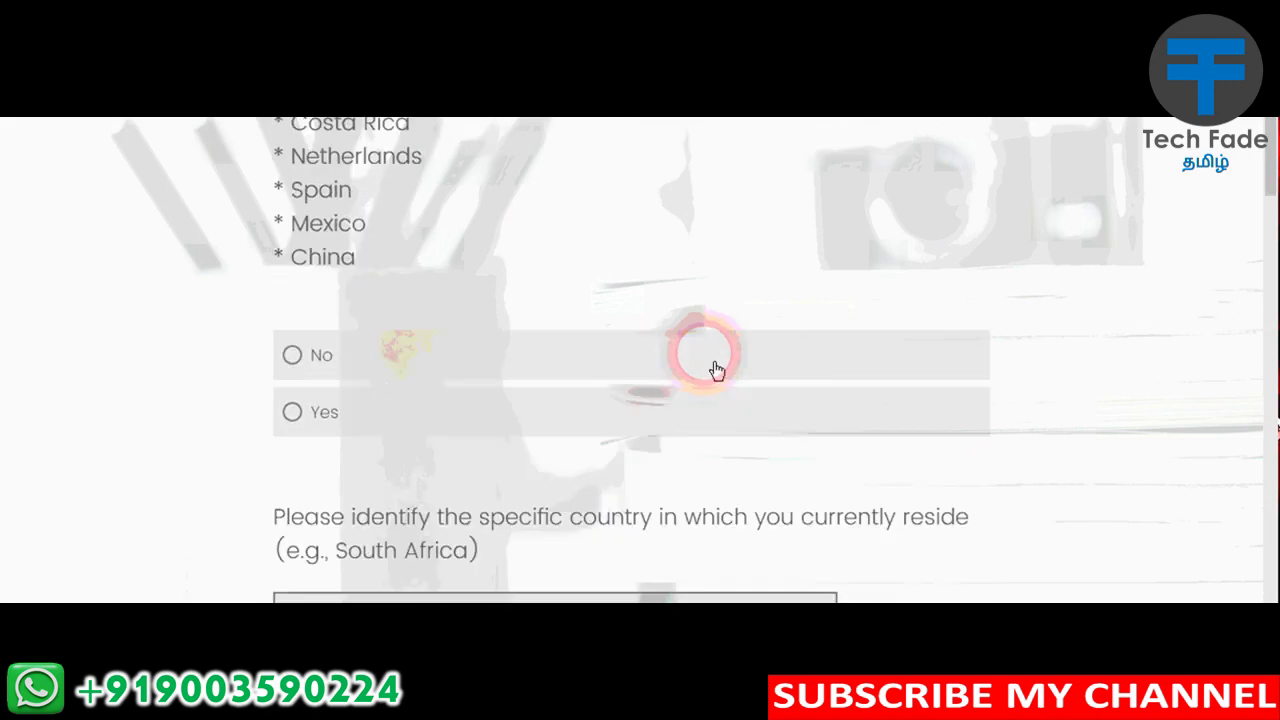
left_click(371, 420)
scroll(975, 360, "up", 2)
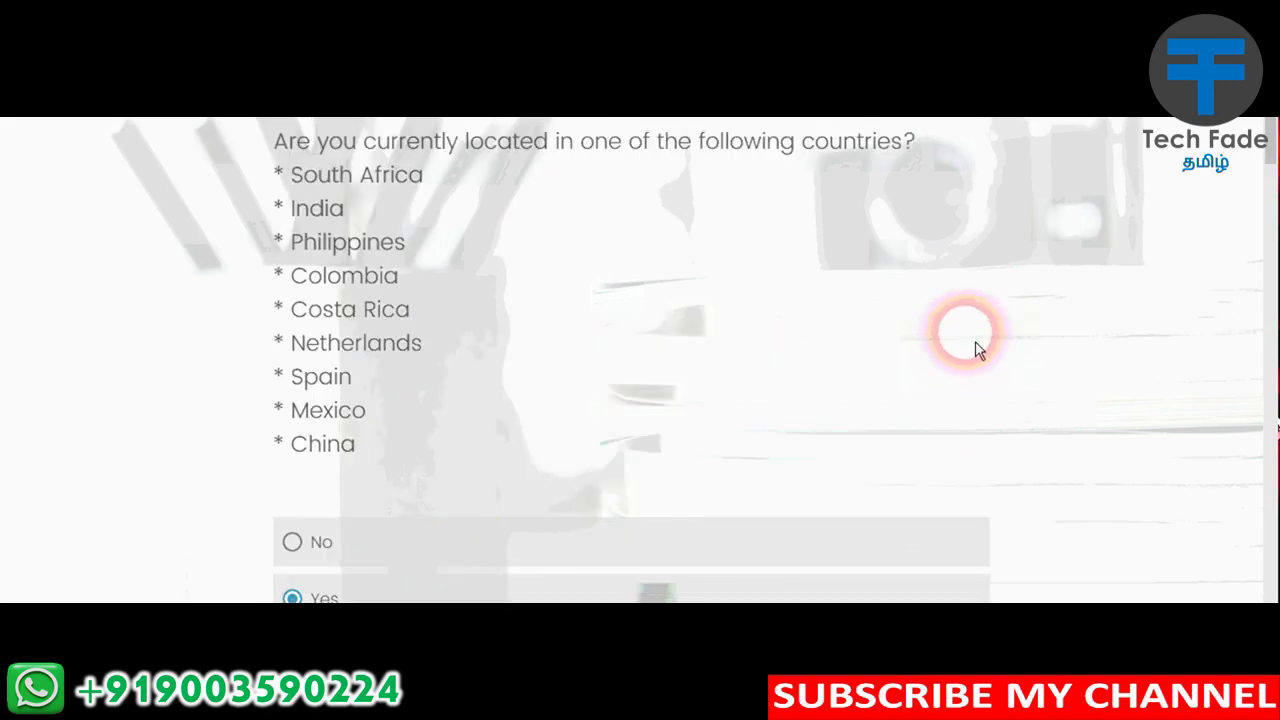
scroll(980, 345, "down", 4)
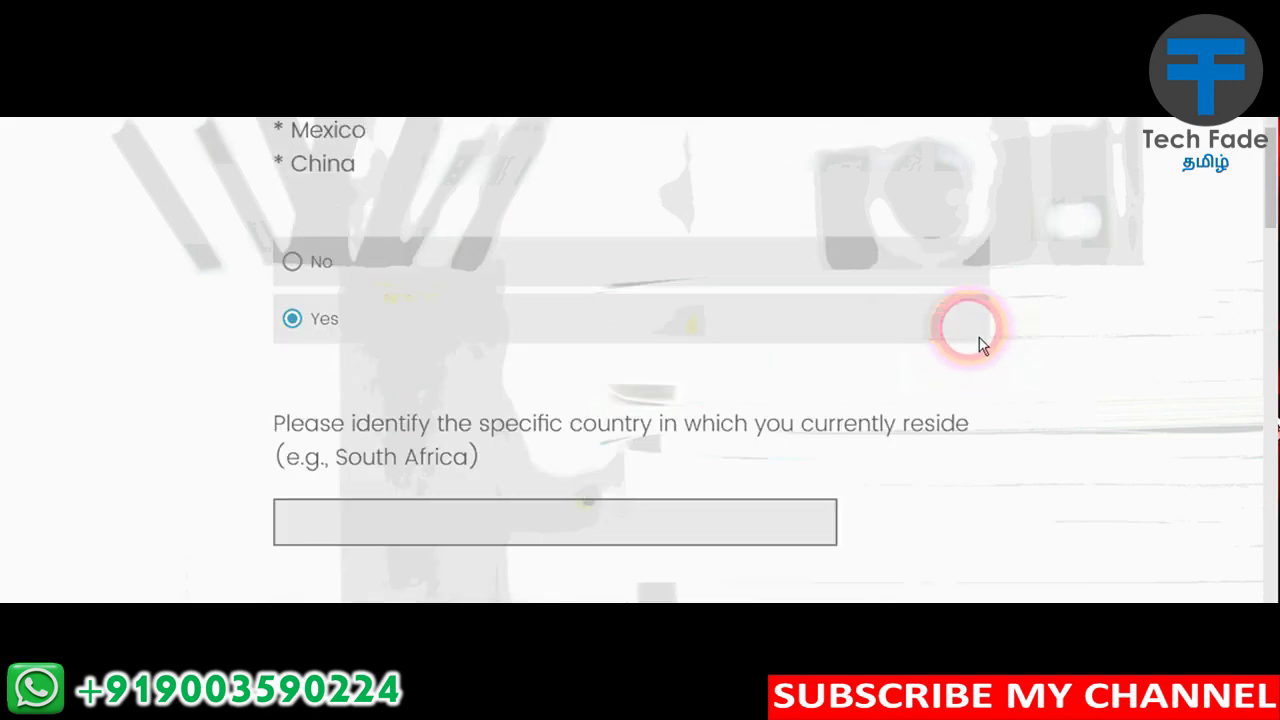
scroll(982, 345, "up", 4)
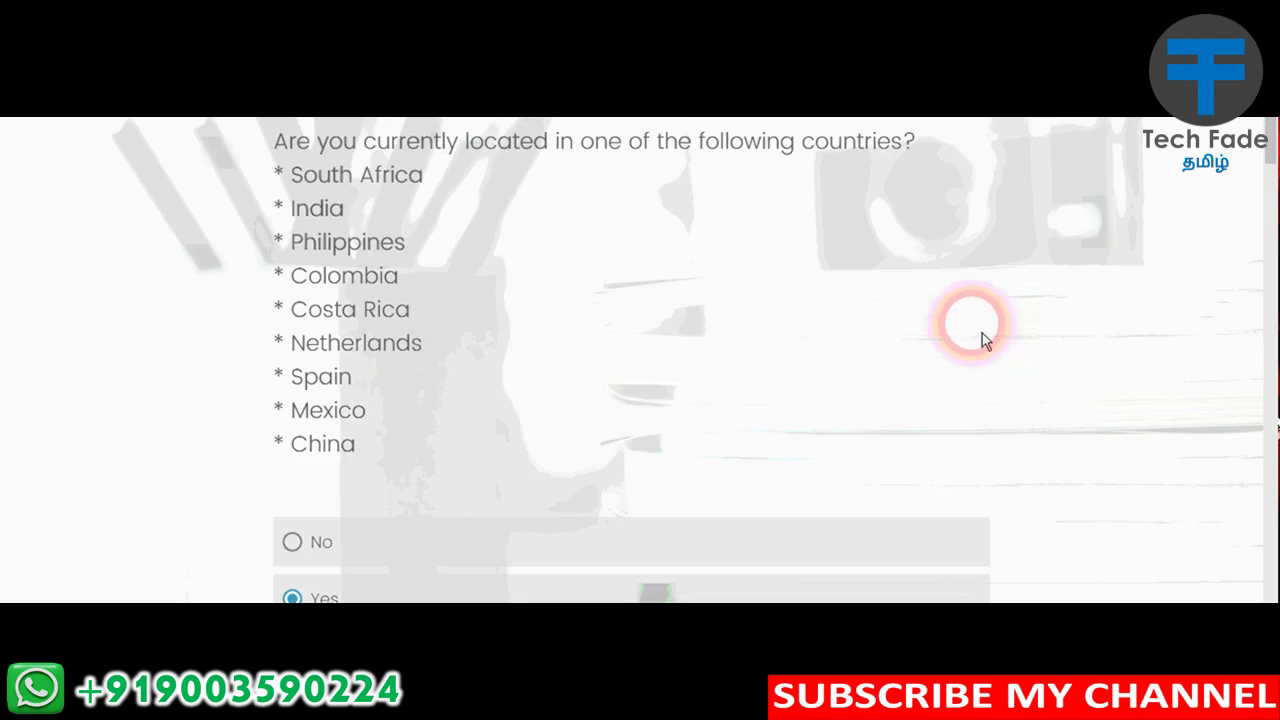
scroll(982, 333, "down", 5)
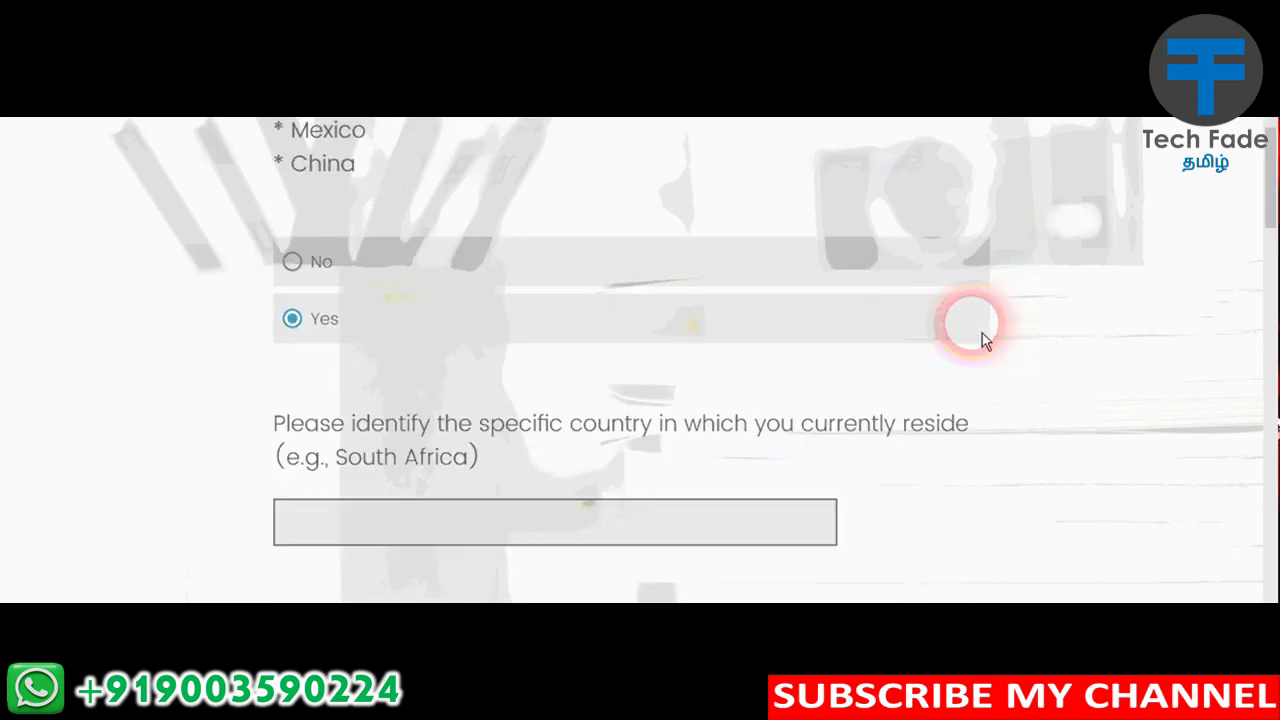
left_click(635, 346)
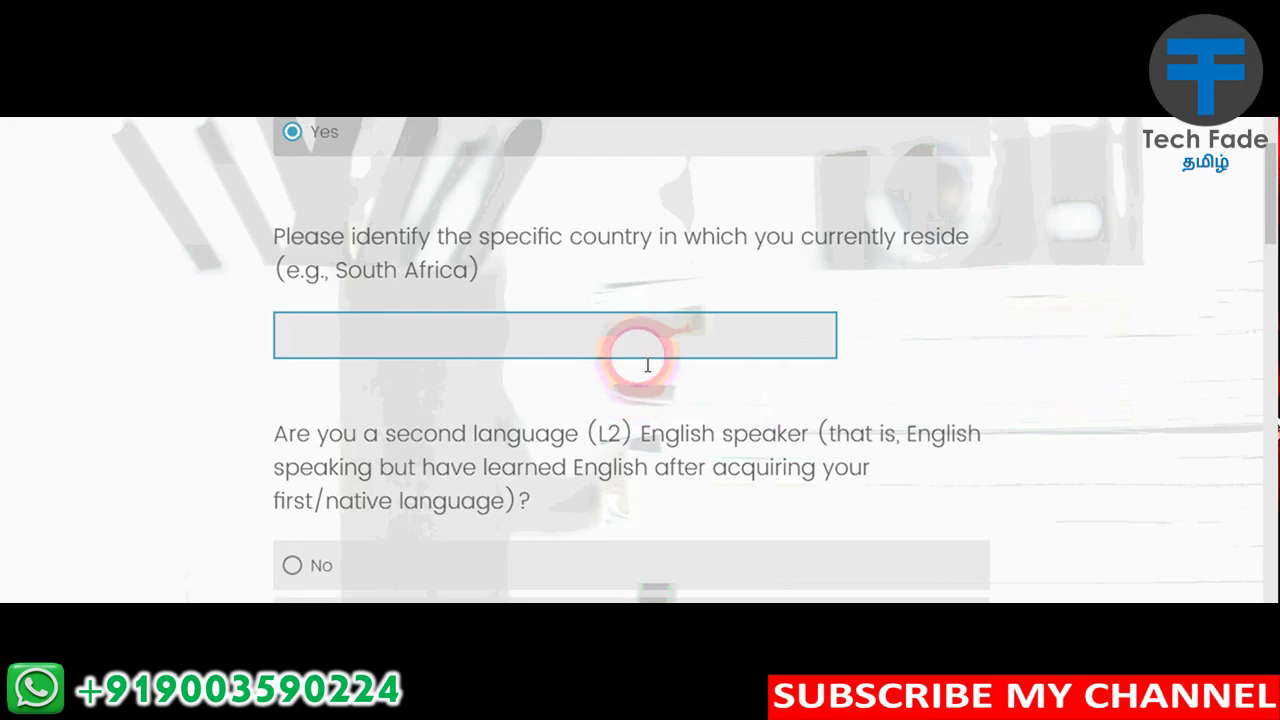
type("India")
key("Tab")
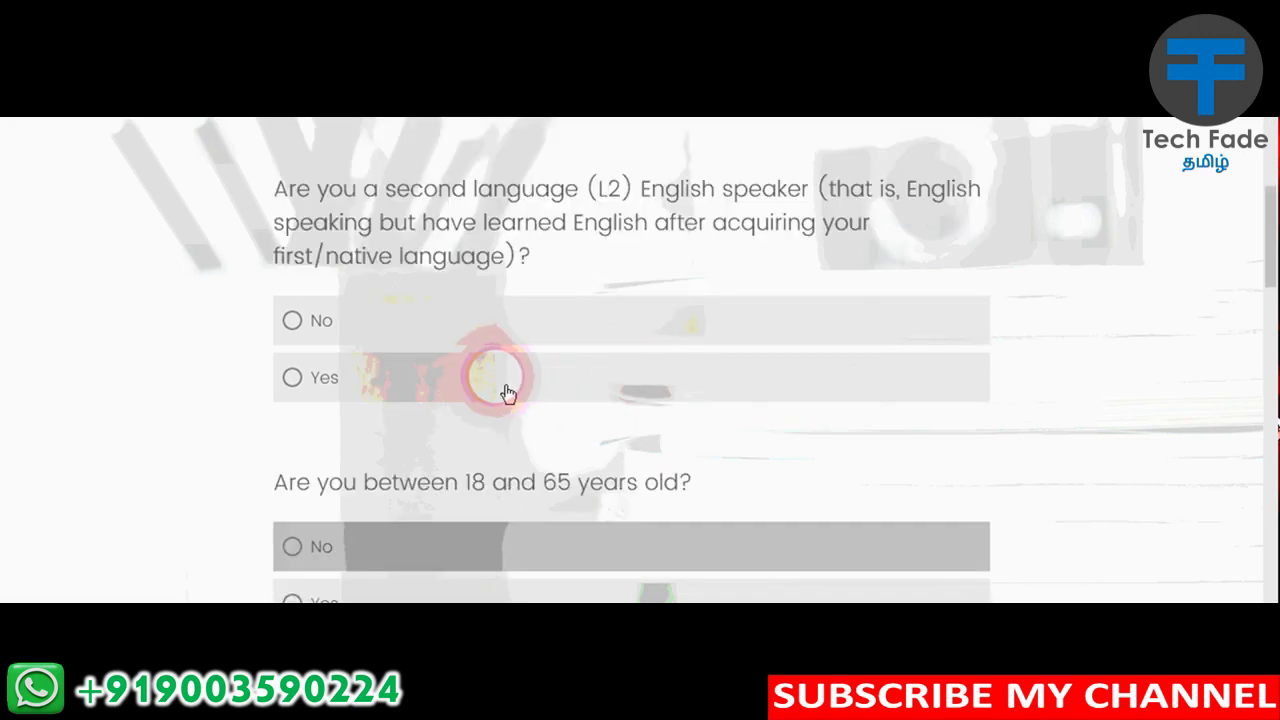
Answer No to being a second language English speaker, Yes to being between 18 and 65, and enter 34 as the age.
left_click(530, 332)
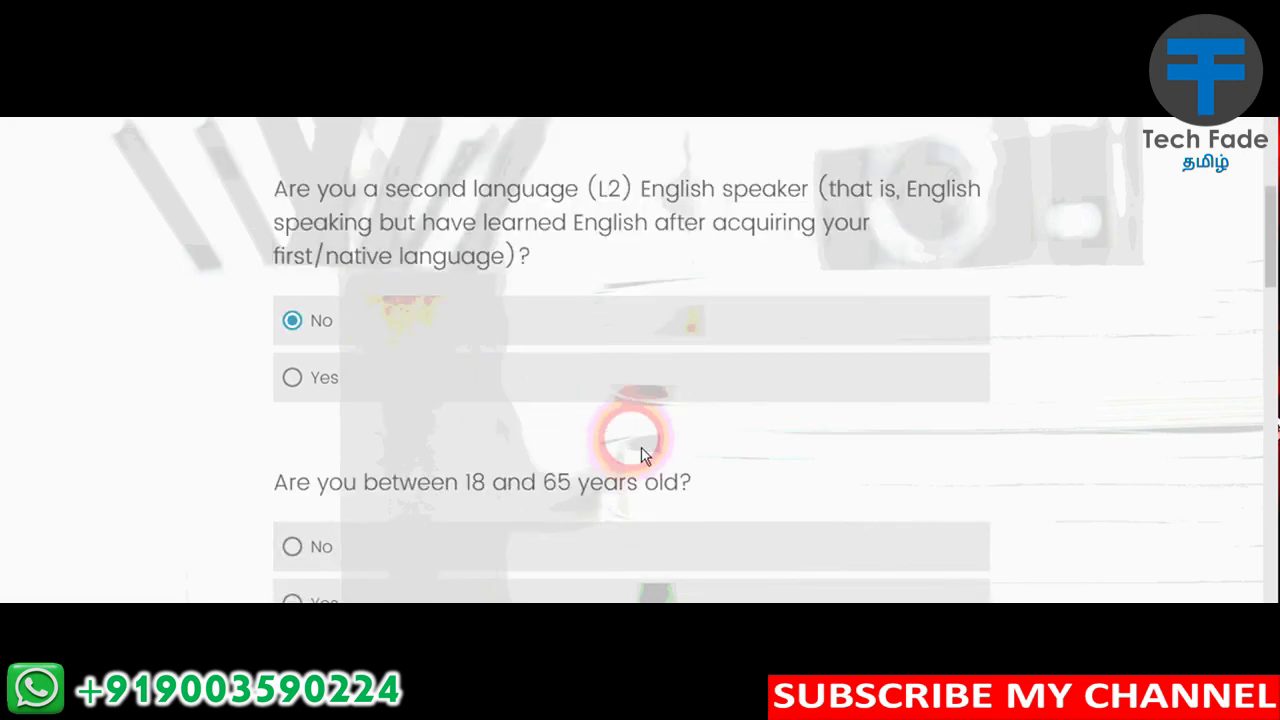
scroll(811, 491, "down", 3)
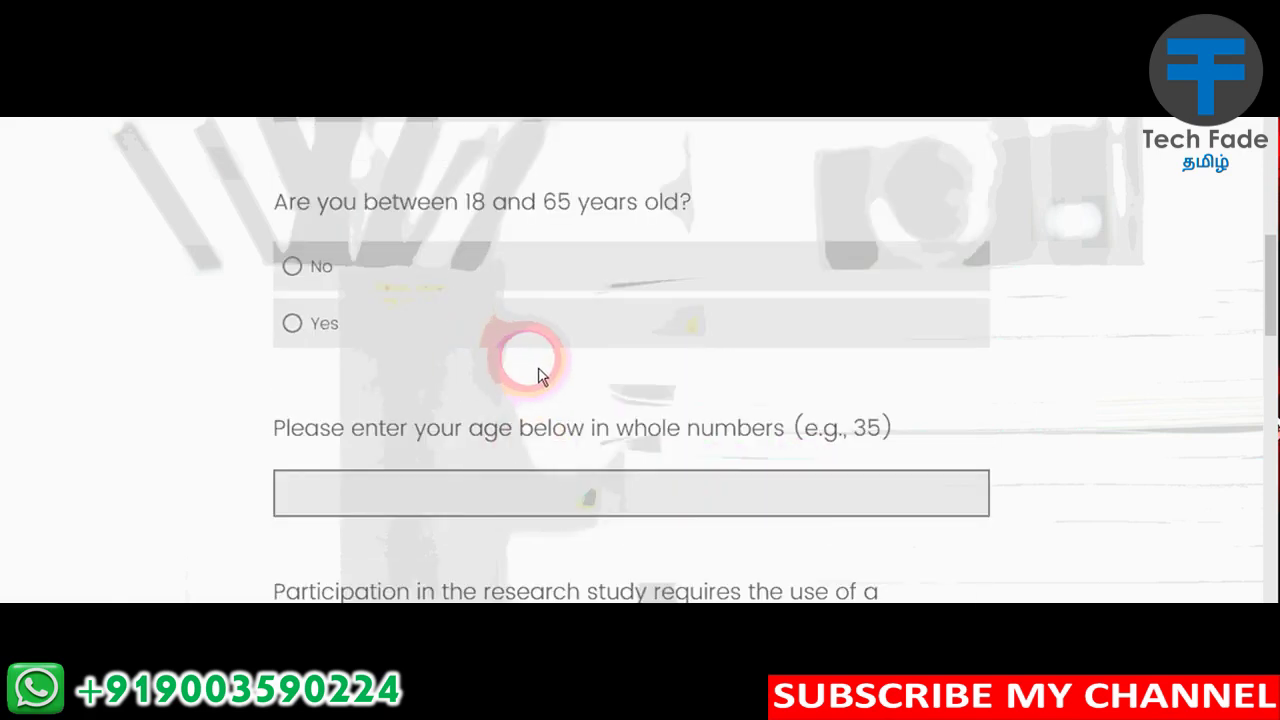
left_click(514, 330)
scroll(660, 386, "down", 1)
left_click(643, 410)
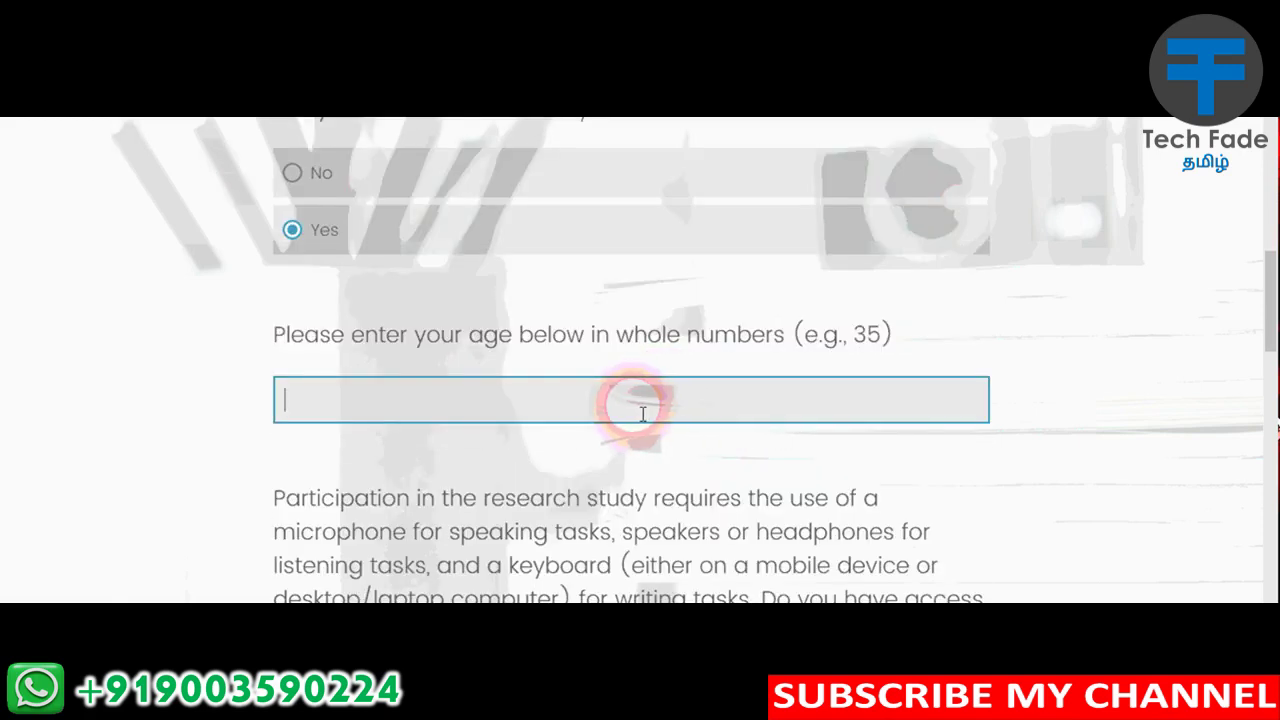
type("34")
Answer Yes to having a microphone, speakers or headphones, and keyboard, and rate the English proficiency as Advanced.
scroll(648, 418, "down", 4)
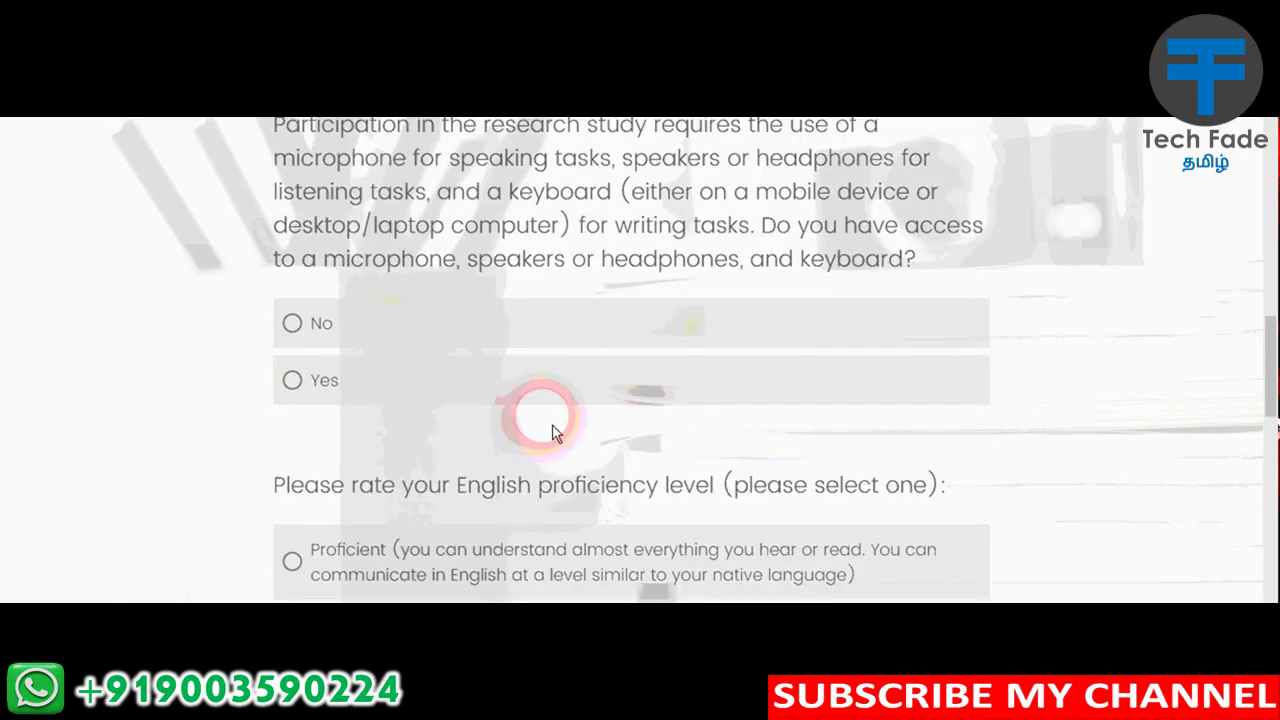
scroll(777, 434, "up", 1)
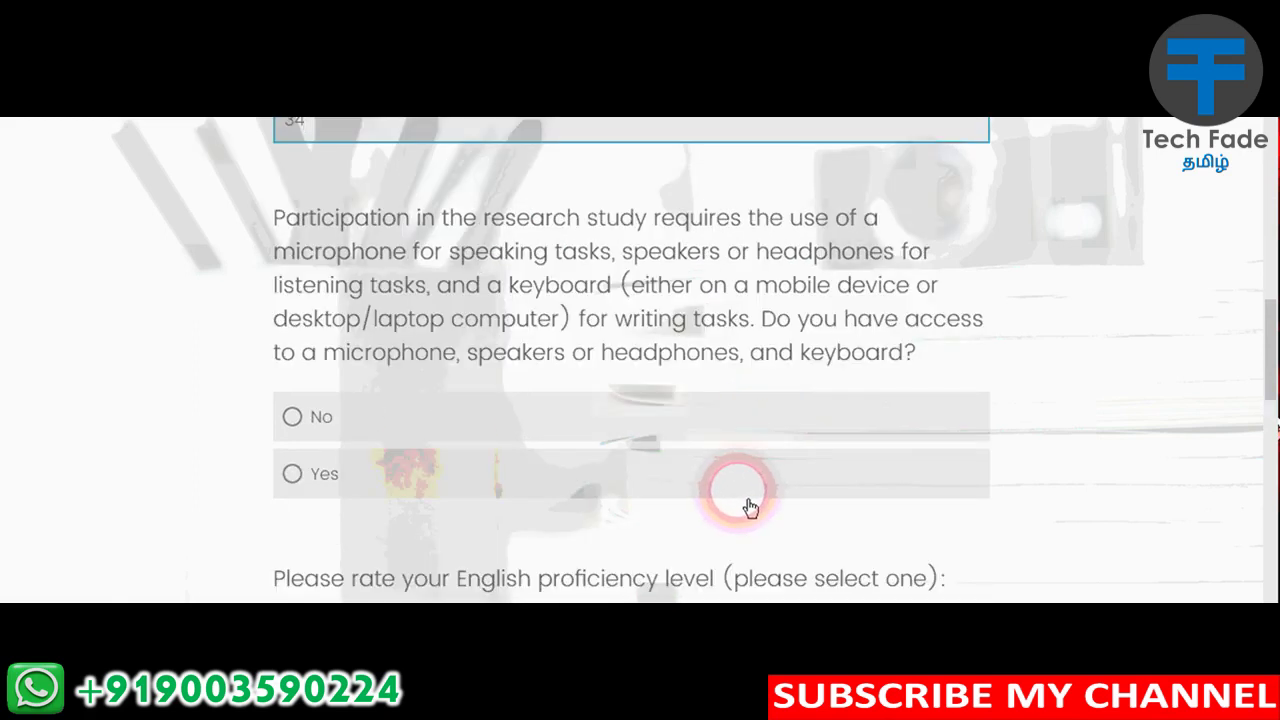
left_click(608, 494)
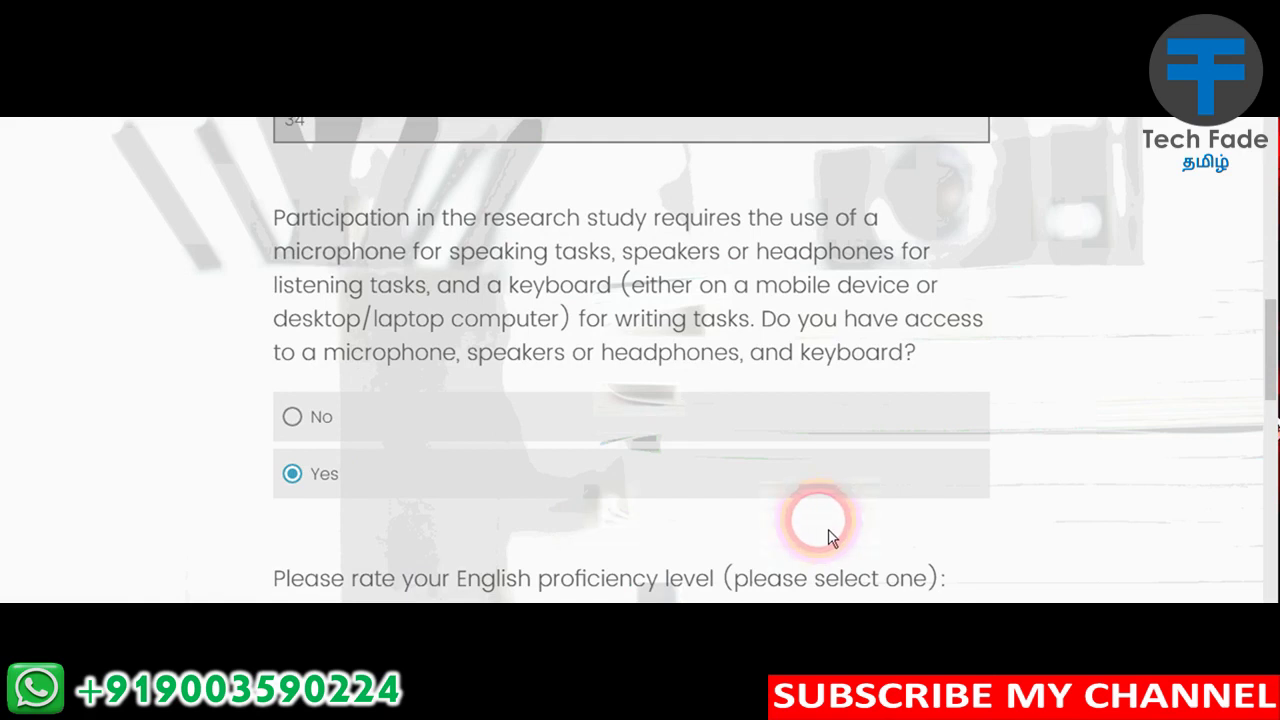
scroll(828, 537, "down", 3)
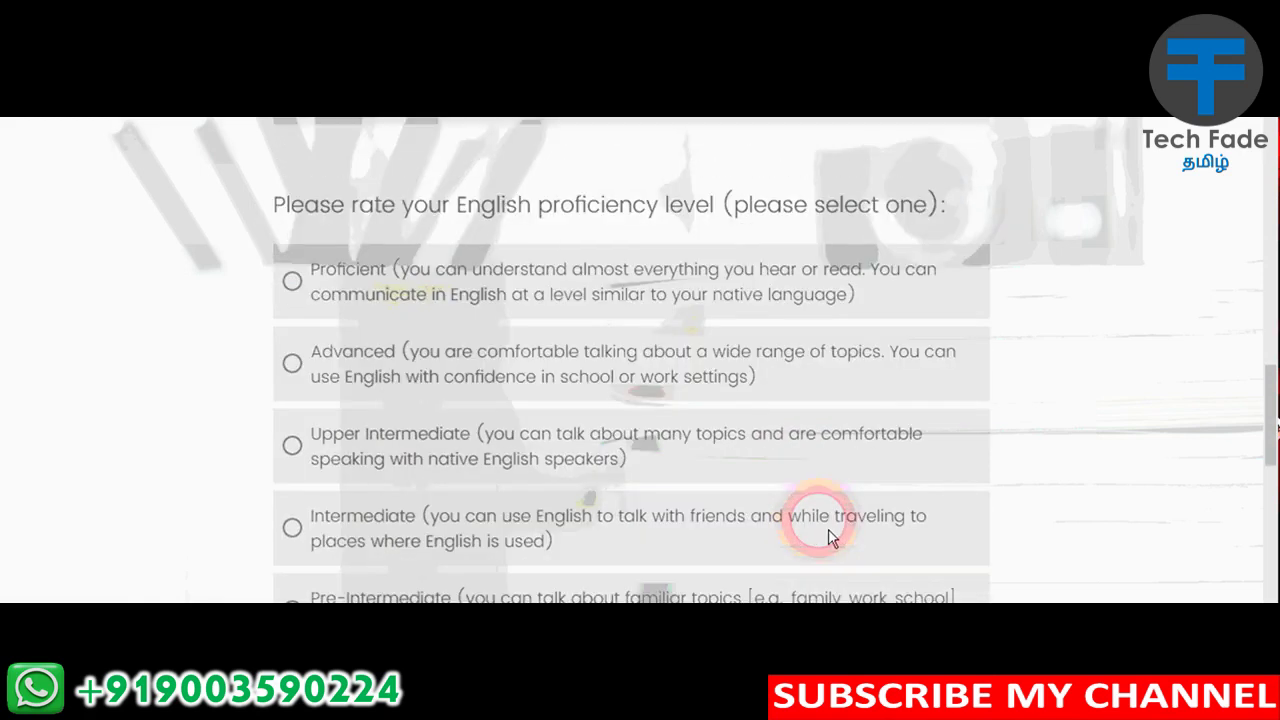
left_click(324, 378)
scroll(618, 447, "down", 5)
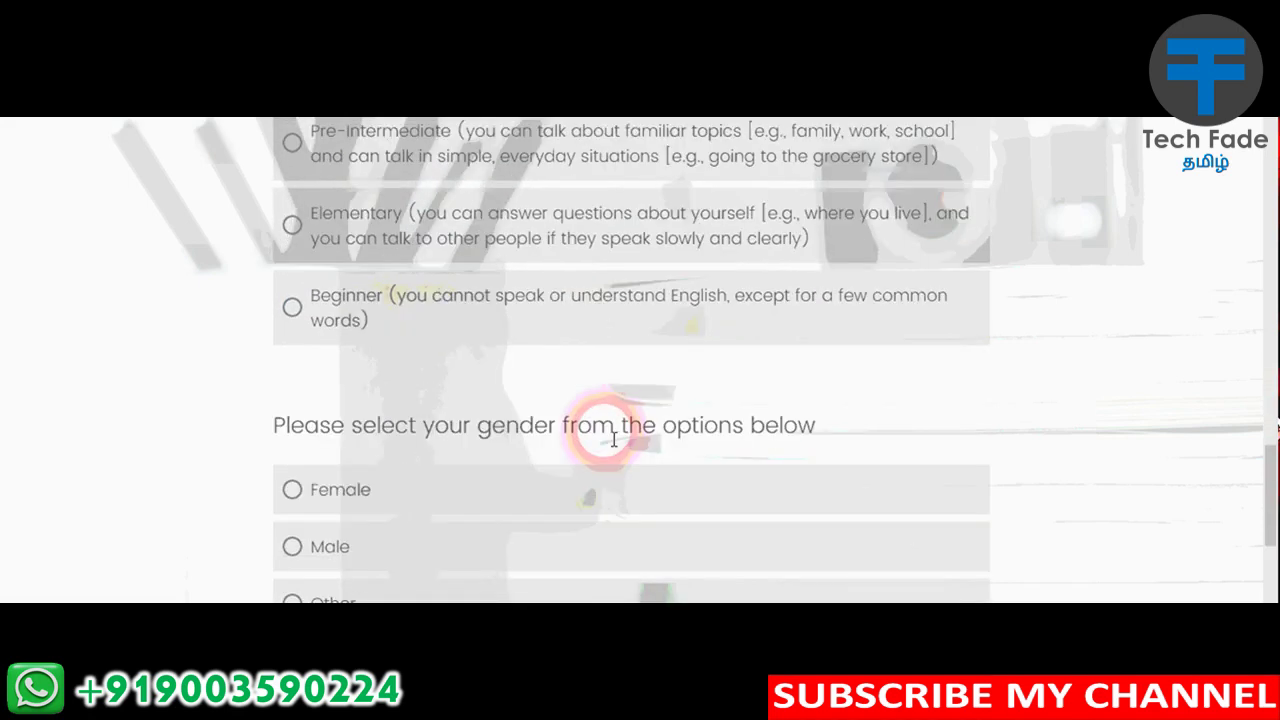
scroll(614, 440, "up", 4)
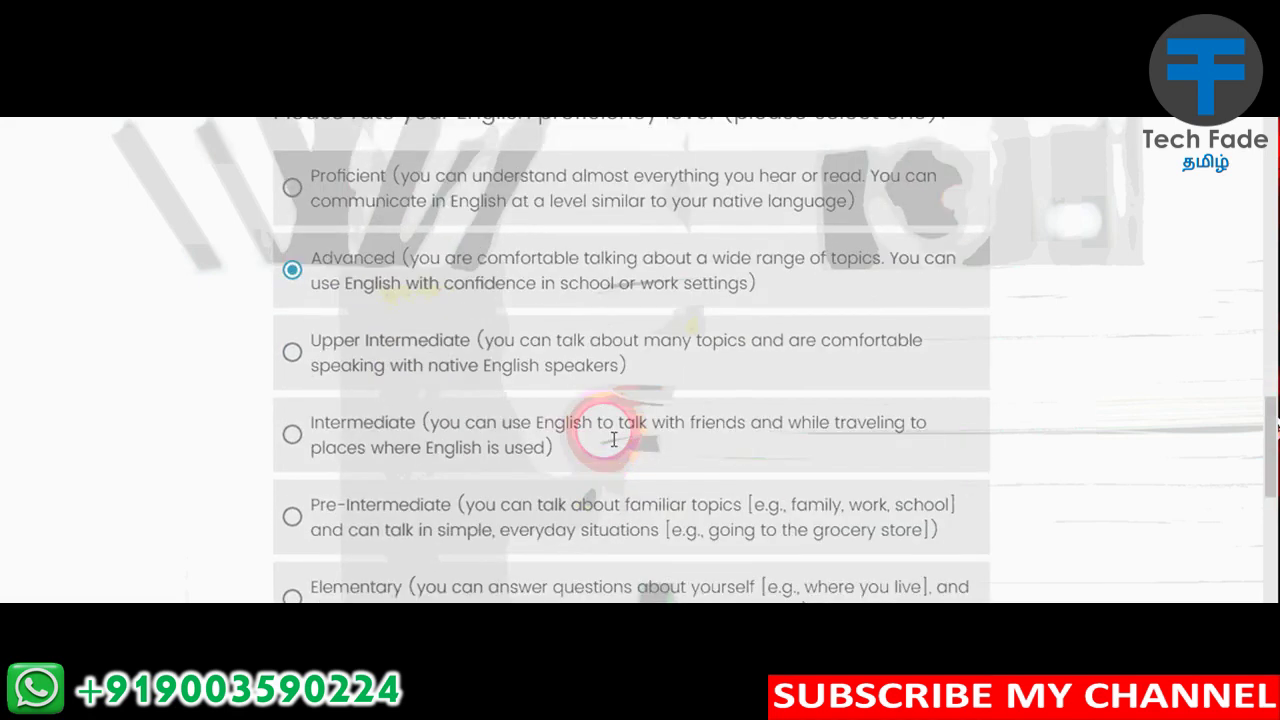
Choose Male for the gender question and Desktop or laptop computer for the device question.
scroll(614, 440, "down", 5)
left_click(497, 452)
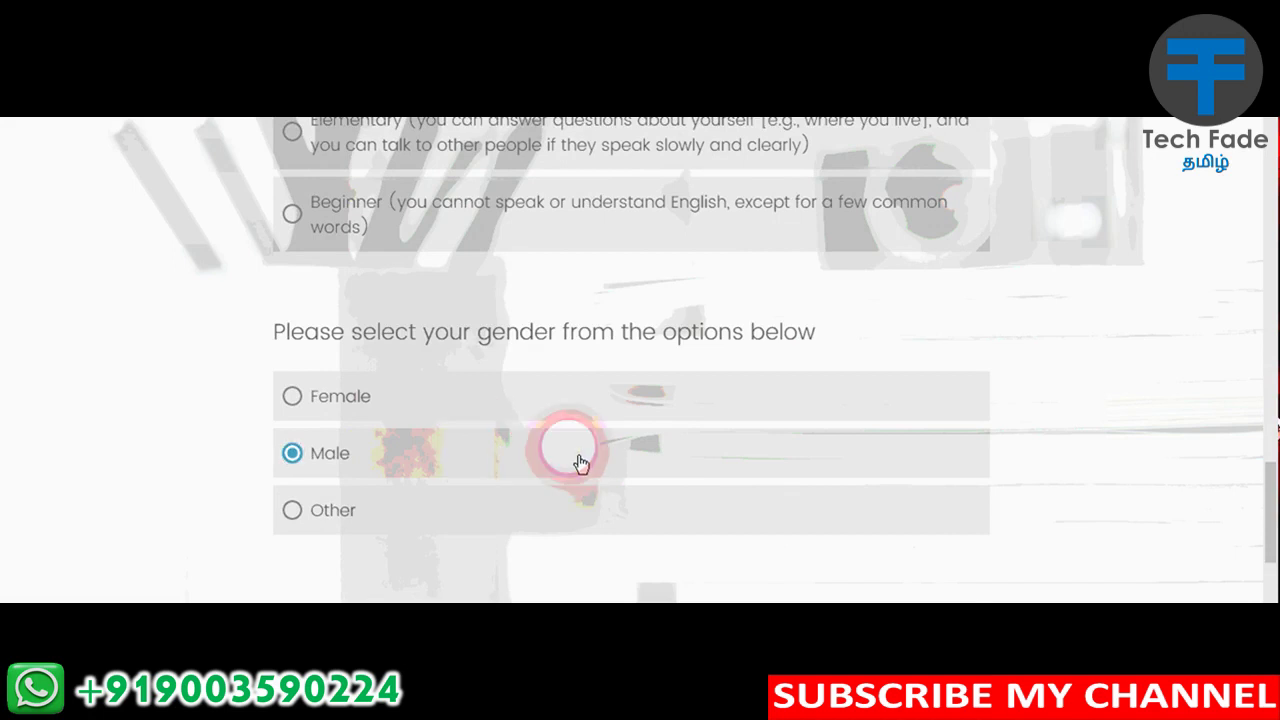
scroll(718, 470, "down", 2)
scroll(718, 470, "down", 2)
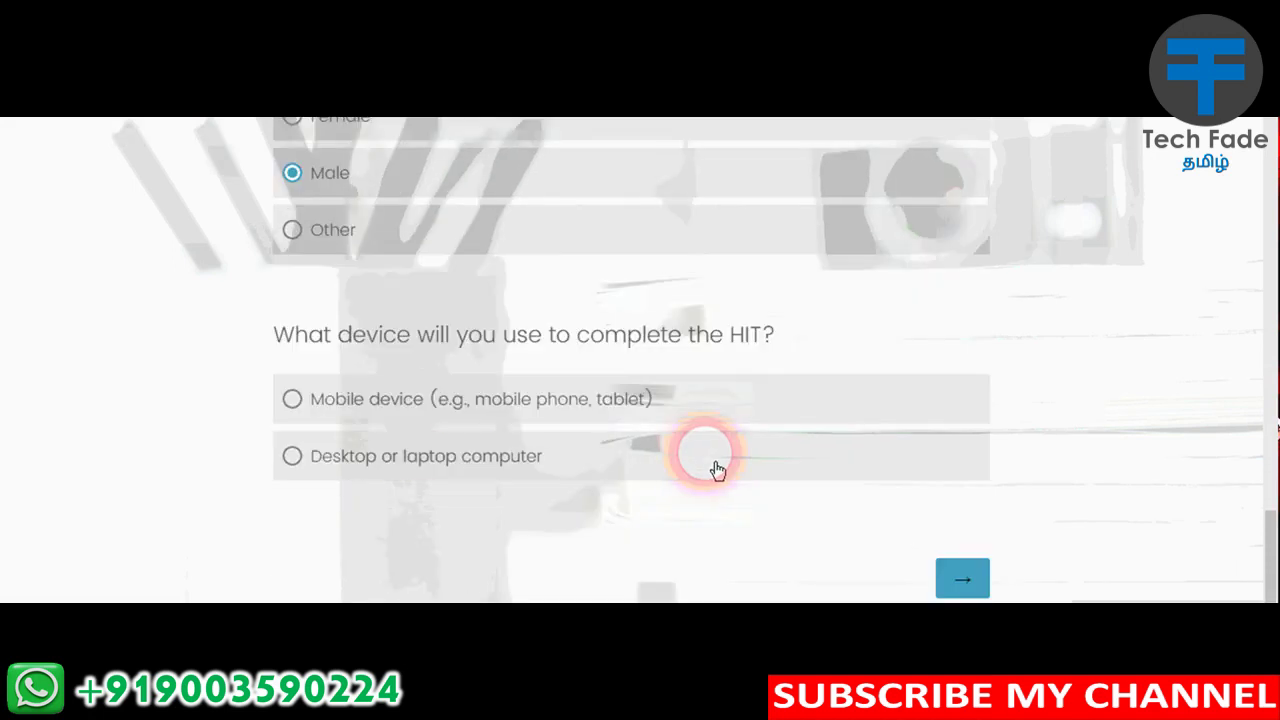
left_click(543, 490)
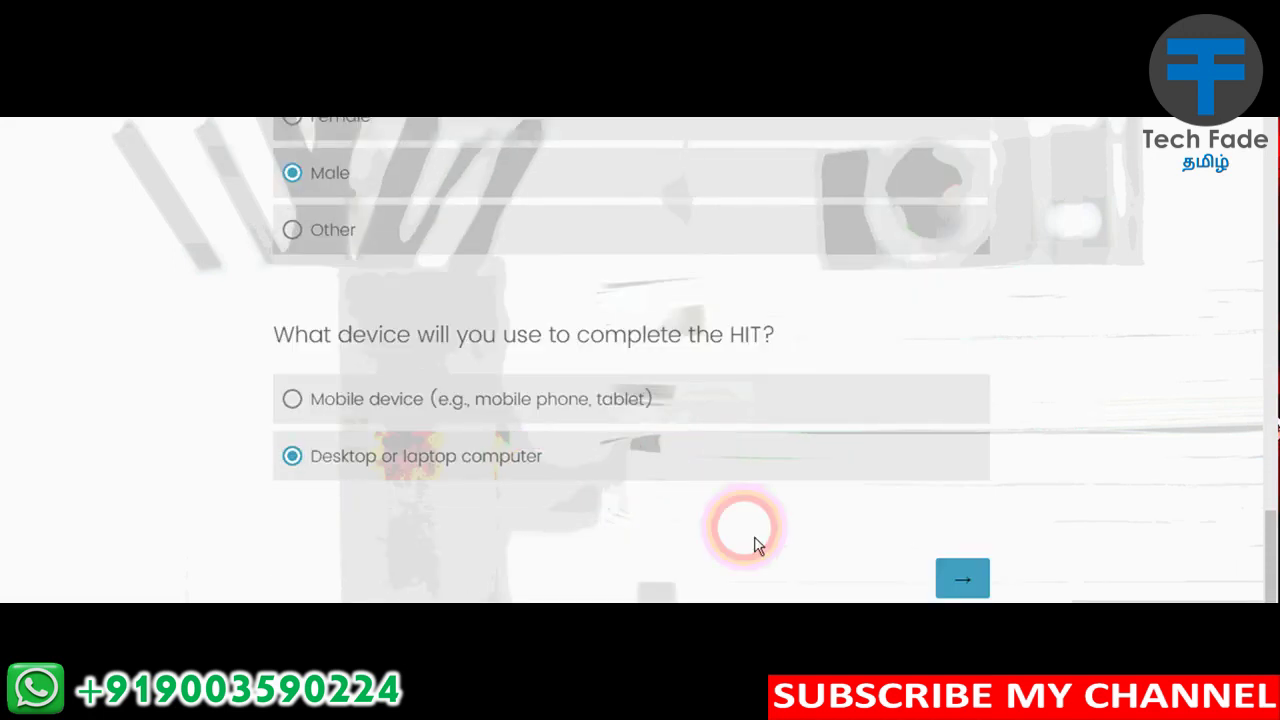
Submit this round of screening answers, end the survey and go back to the HIT page without reopening the assessment link.
left_click(960, 578)
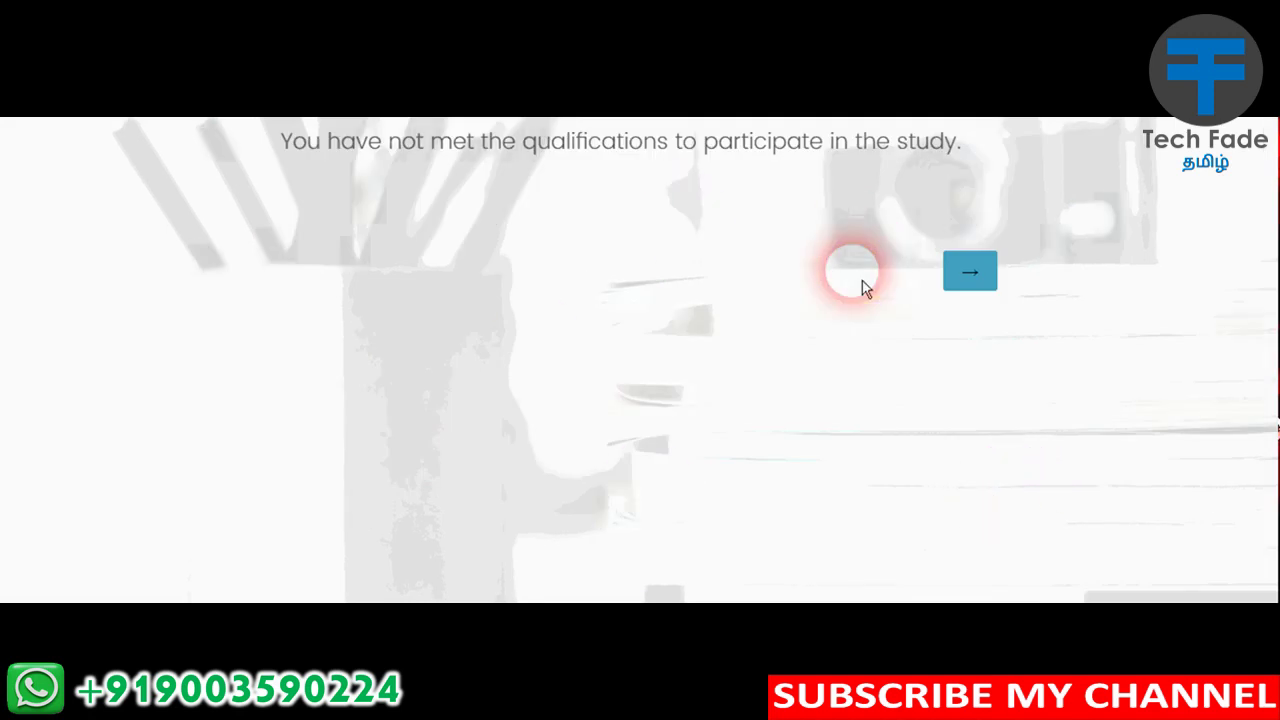
left_click(980, 284)
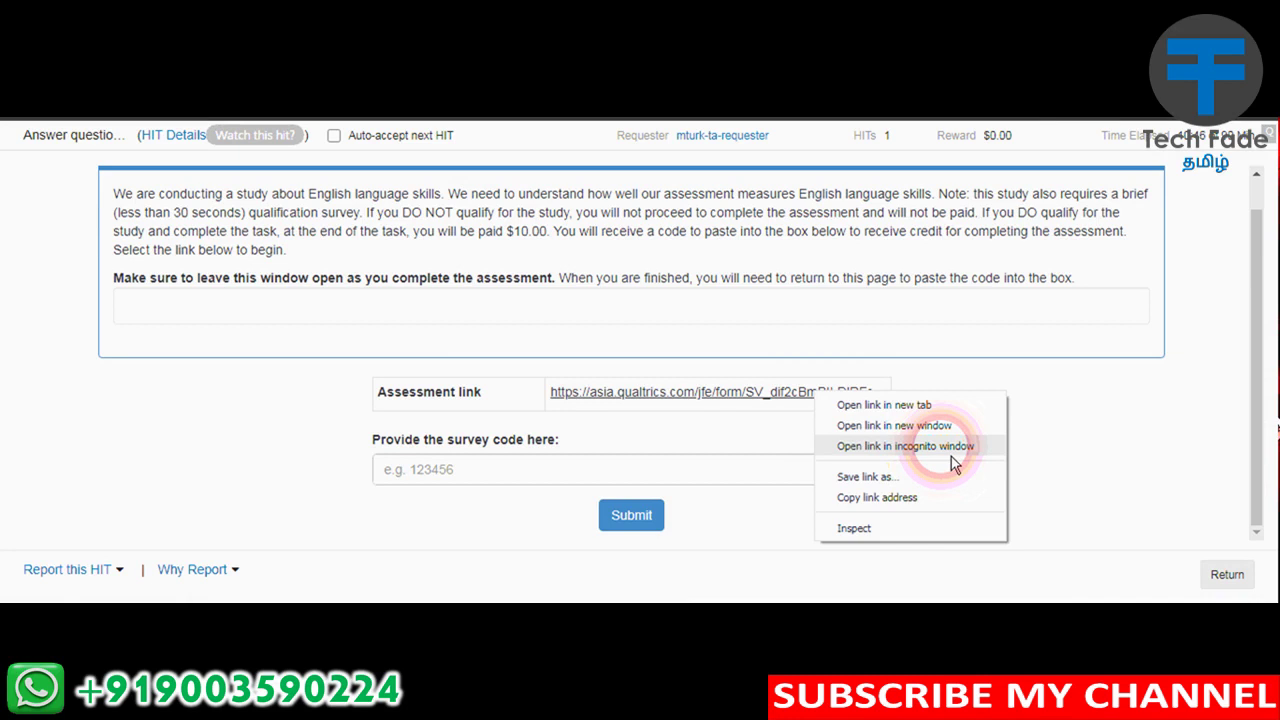
left_click(1111, 446)
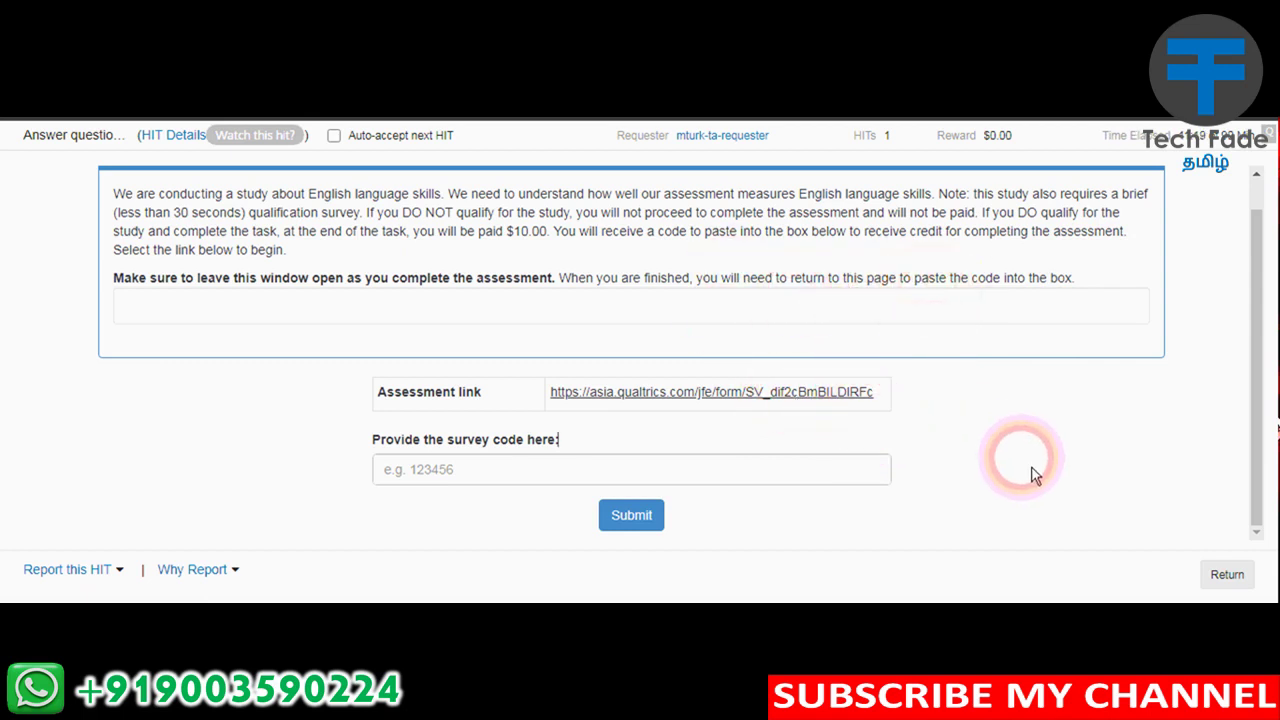
Highlight the $10.00 payment amount in the HIT description to examine it, and clear the selection.
double_click(518, 232)
left_click(700, 255)
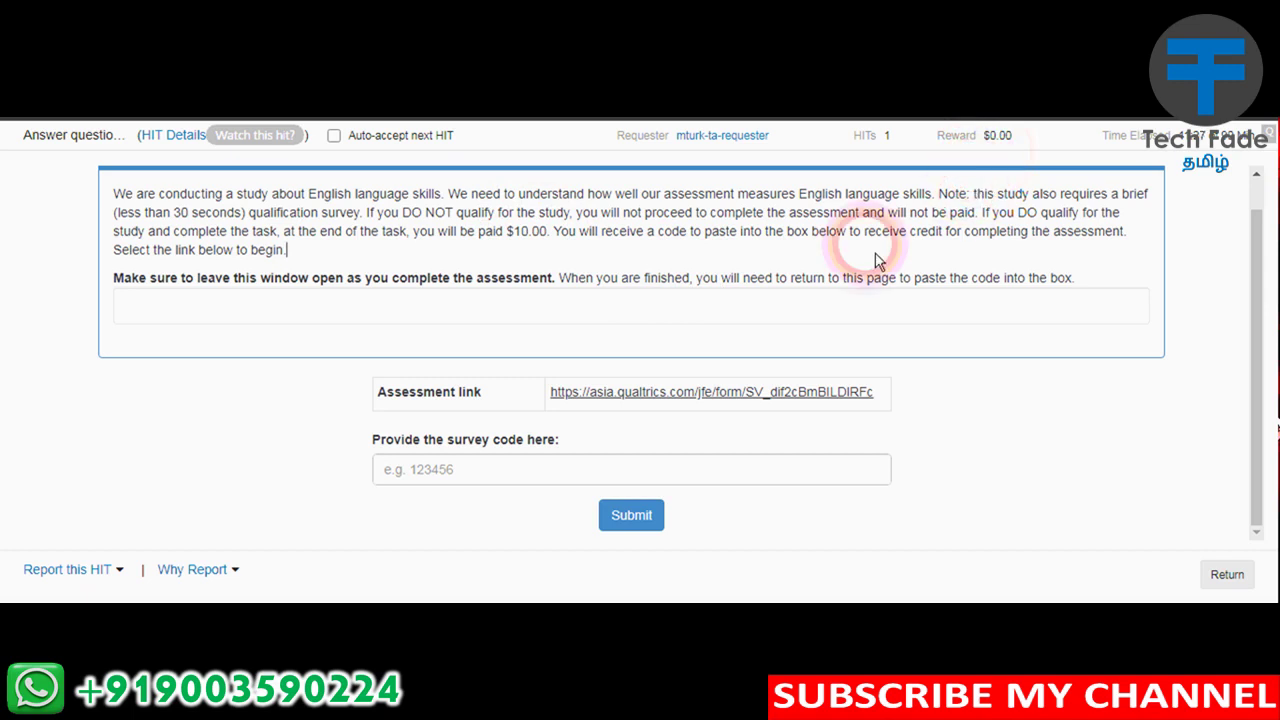
double_click(527, 231)
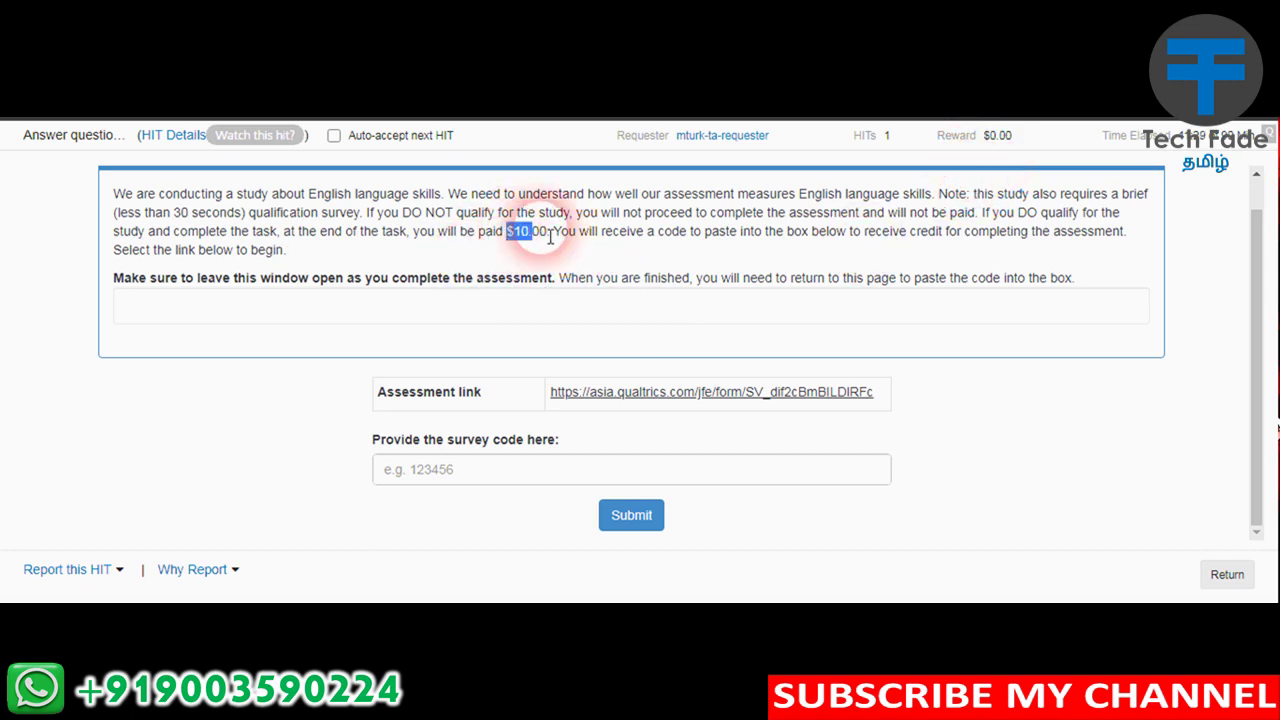
left_click(1052, 393)
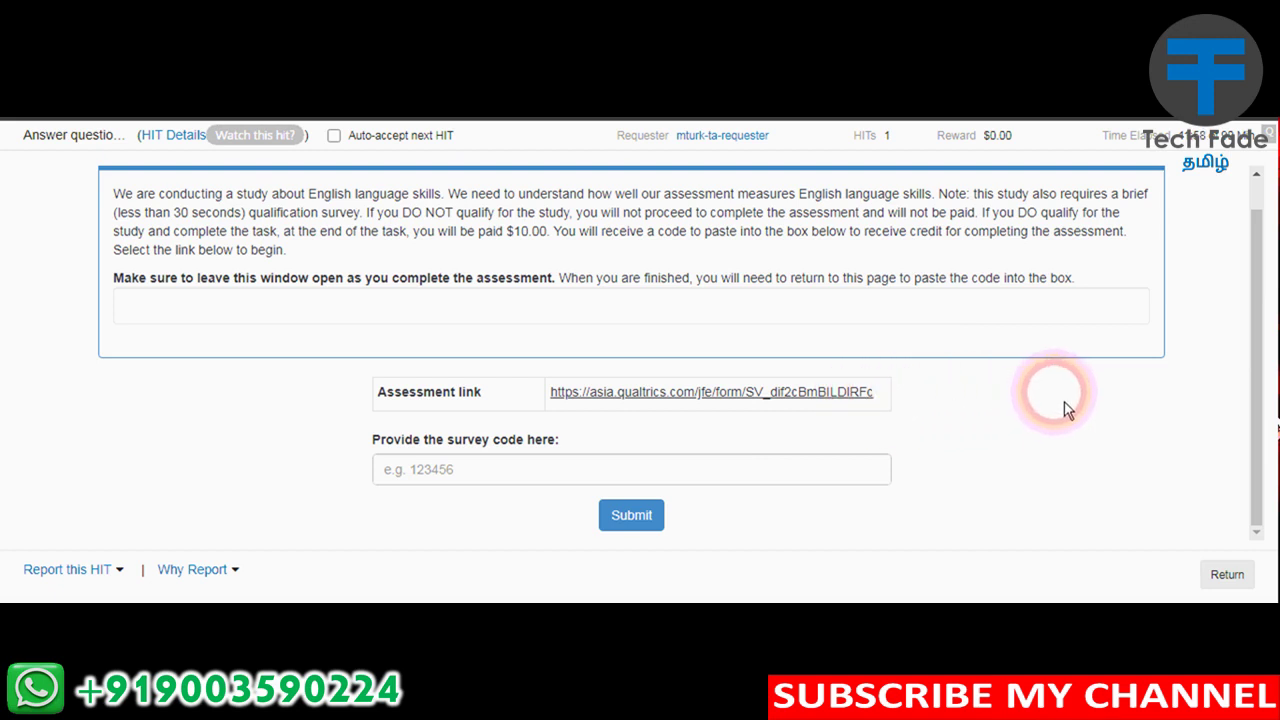
left_click(1066, 410)
left_click(1064, 408)
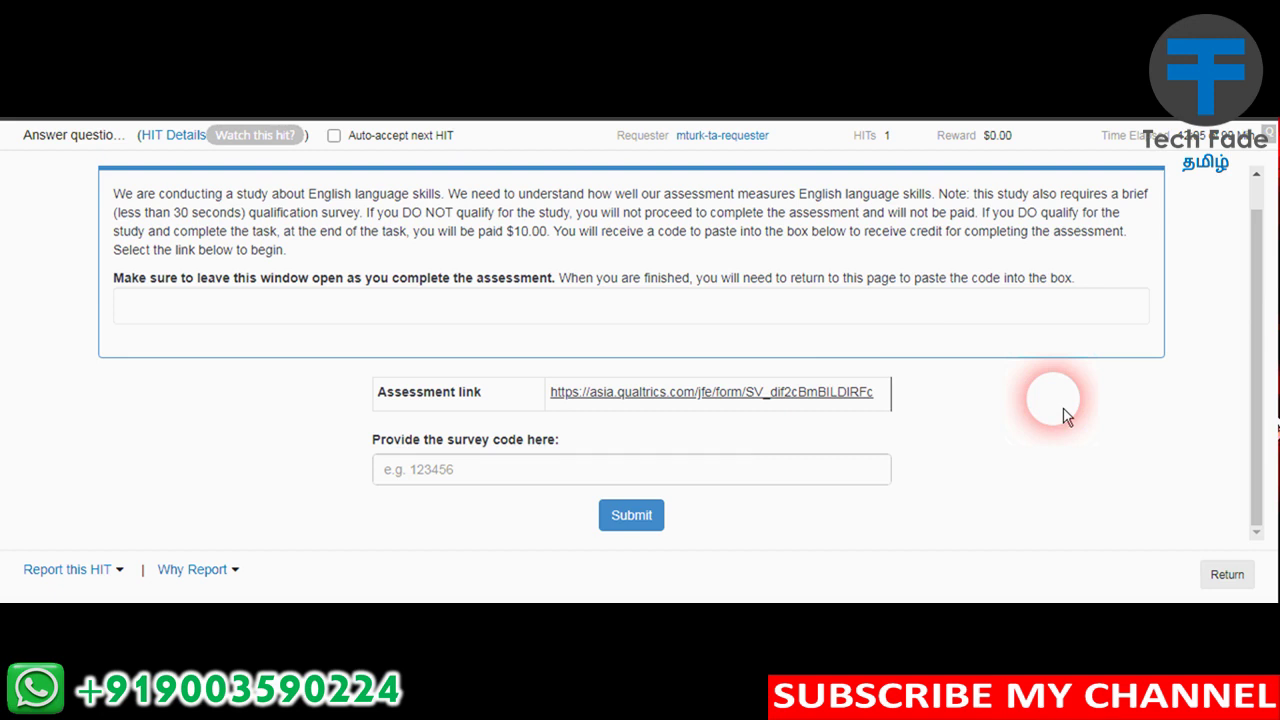
left_click(1064, 408)
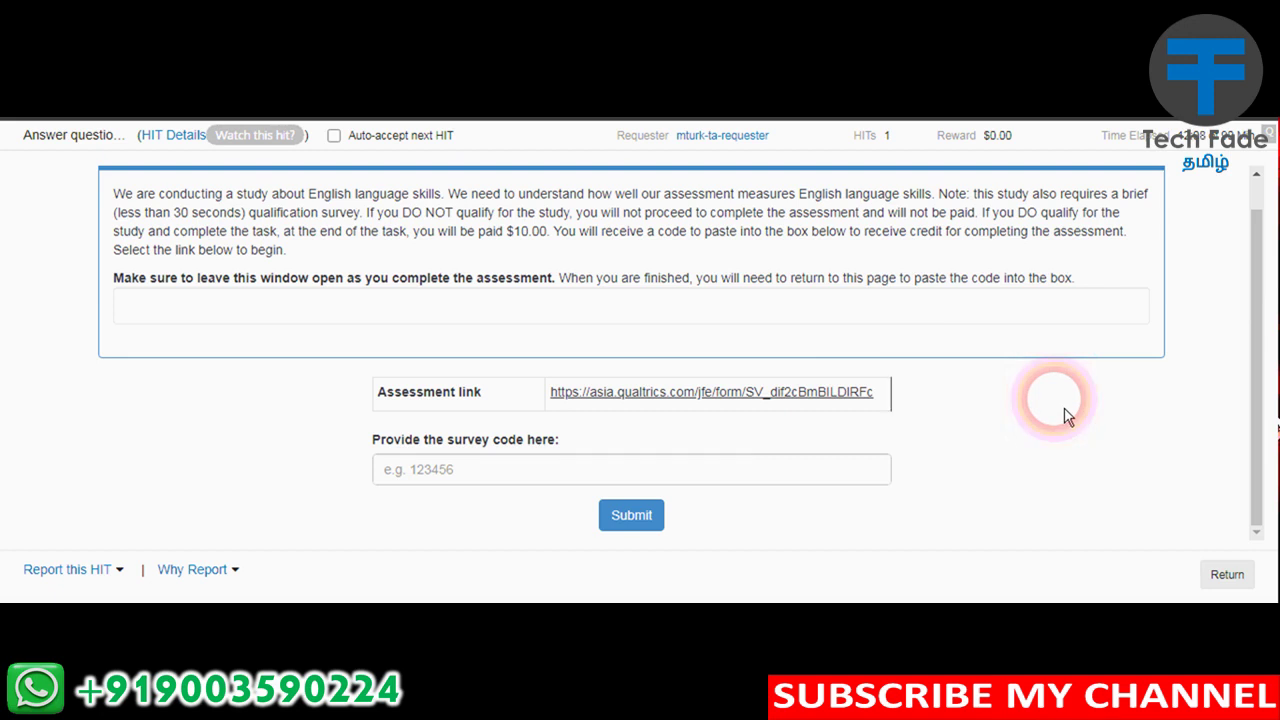